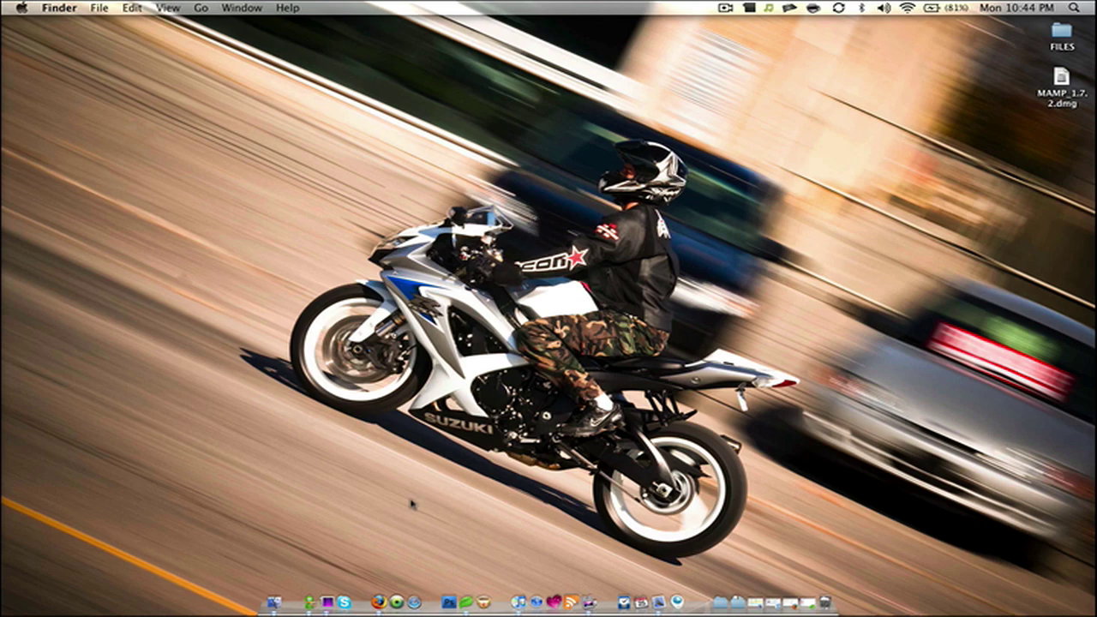
- In a new Firefox tab, try loading mamp.info, then go to google.com instead
{"action": "left_click", "coordinate": [374, 597]}
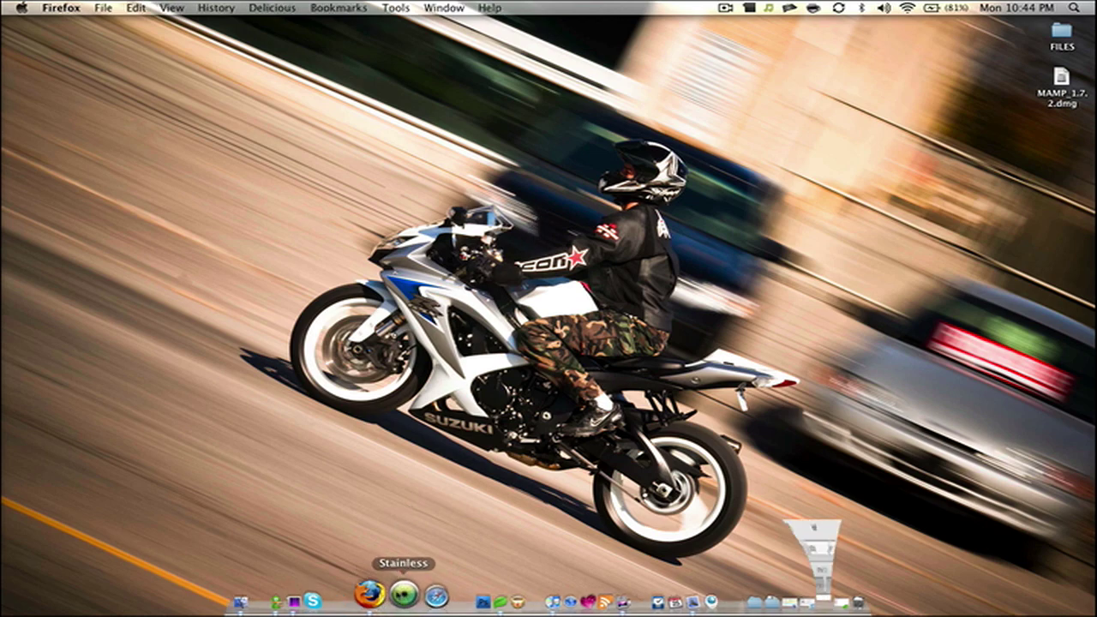
{"action": "key", "text": "super+t"}
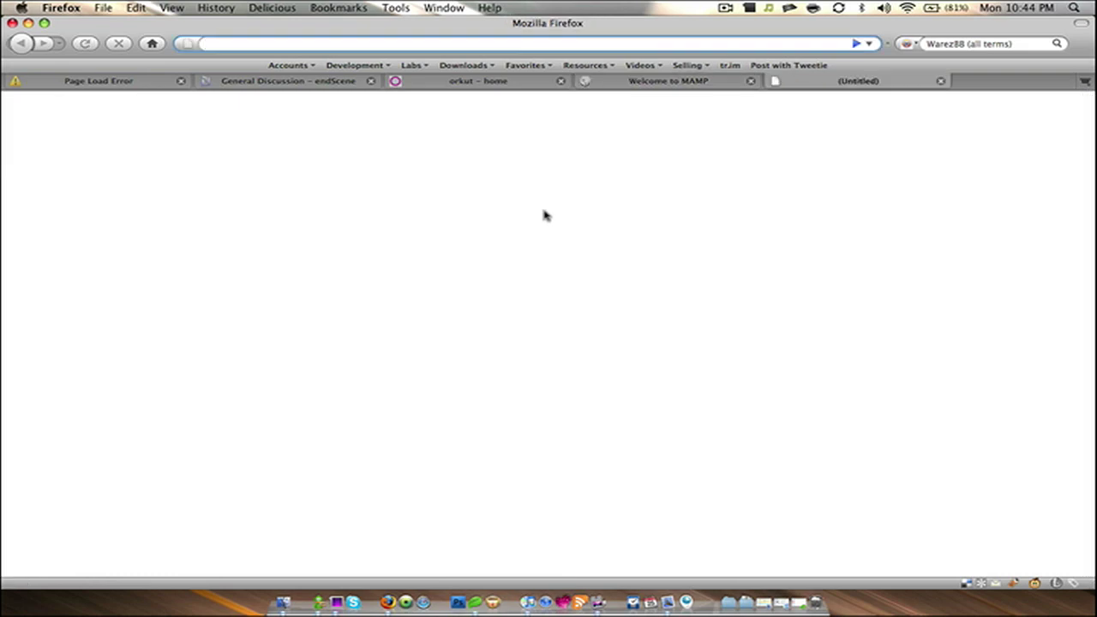
{"action": "type", "text": "mam"}
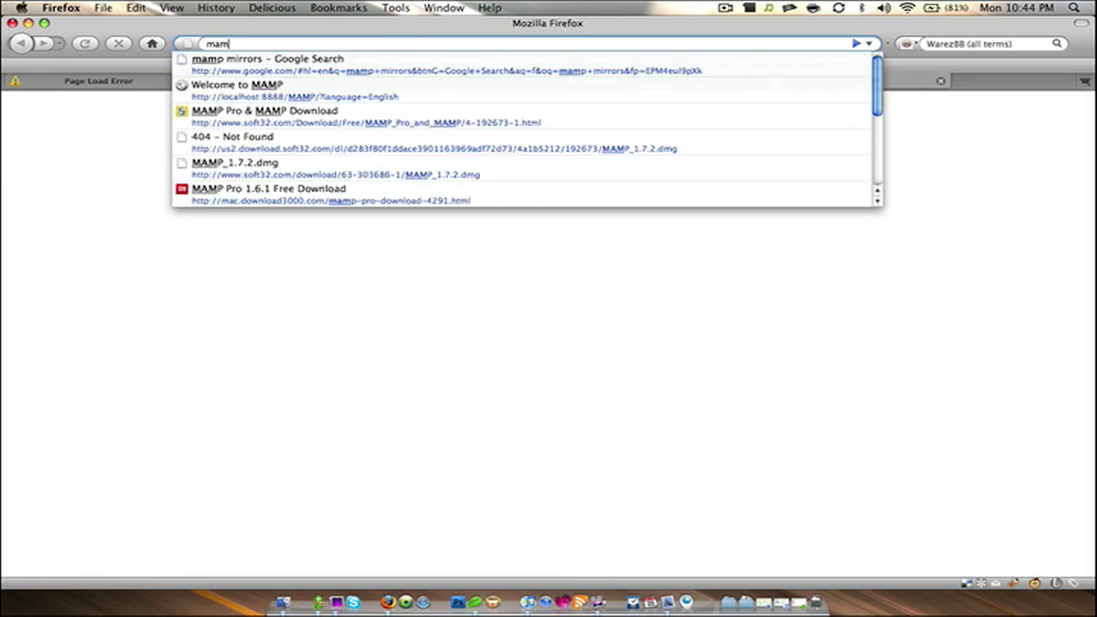
{"action": "type", "text": "p.info"}
{"action": "key", "text": "Return"}
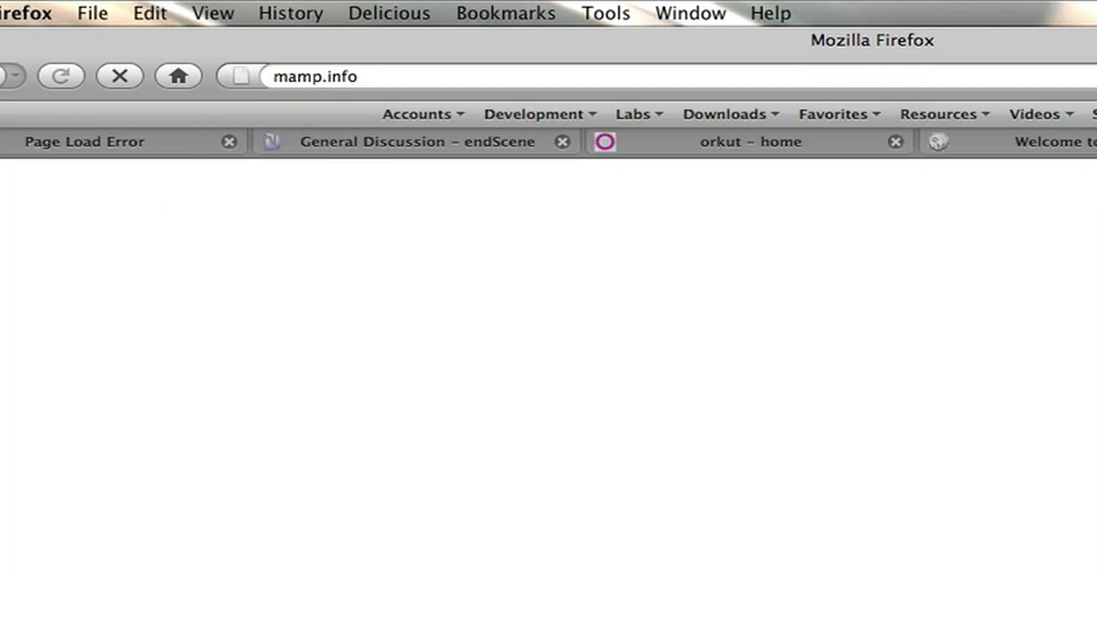
{"action": "key", "text": "super+l"}
{"action": "type", "text": "google.com"}
{"action": "key", "text": "Return"}
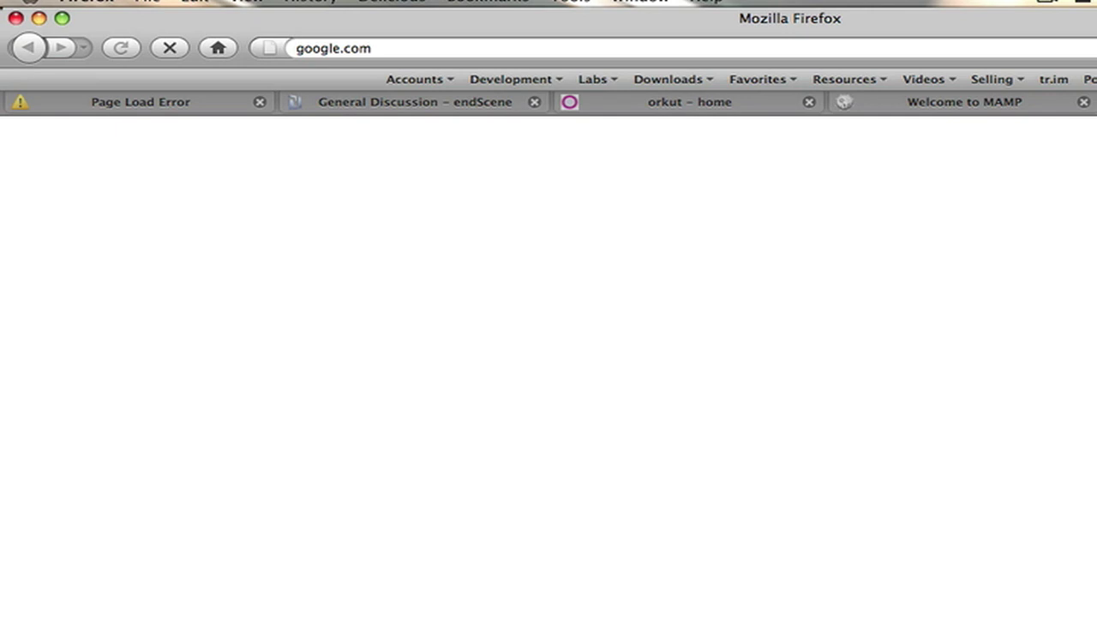
- Search Google for 'mamp mirrors', then minimize the browser window
{"action": "key", "text": "super+l"}
{"action": "key", "text": "Return"}
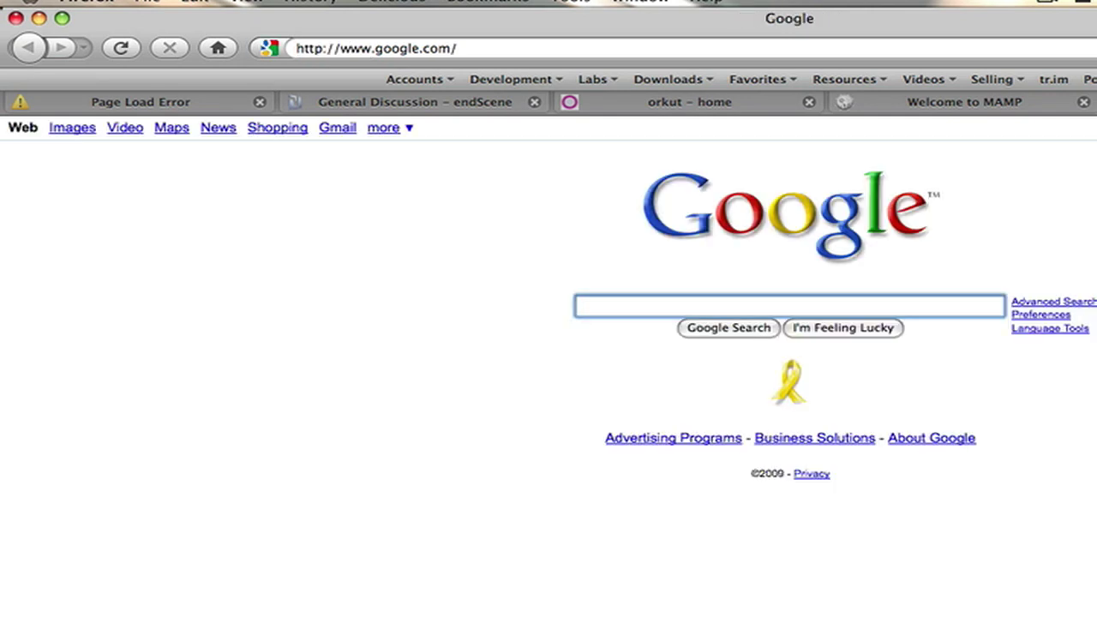
{"action": "type", "text": "mamp mirrors"}
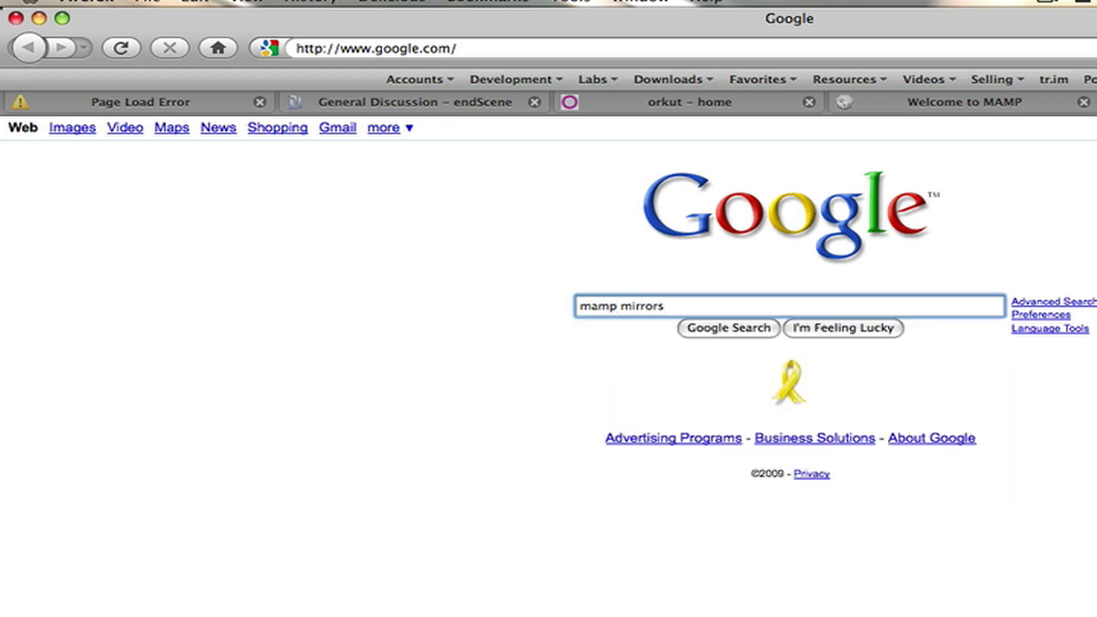
{"action": "key", "text": "Return"}
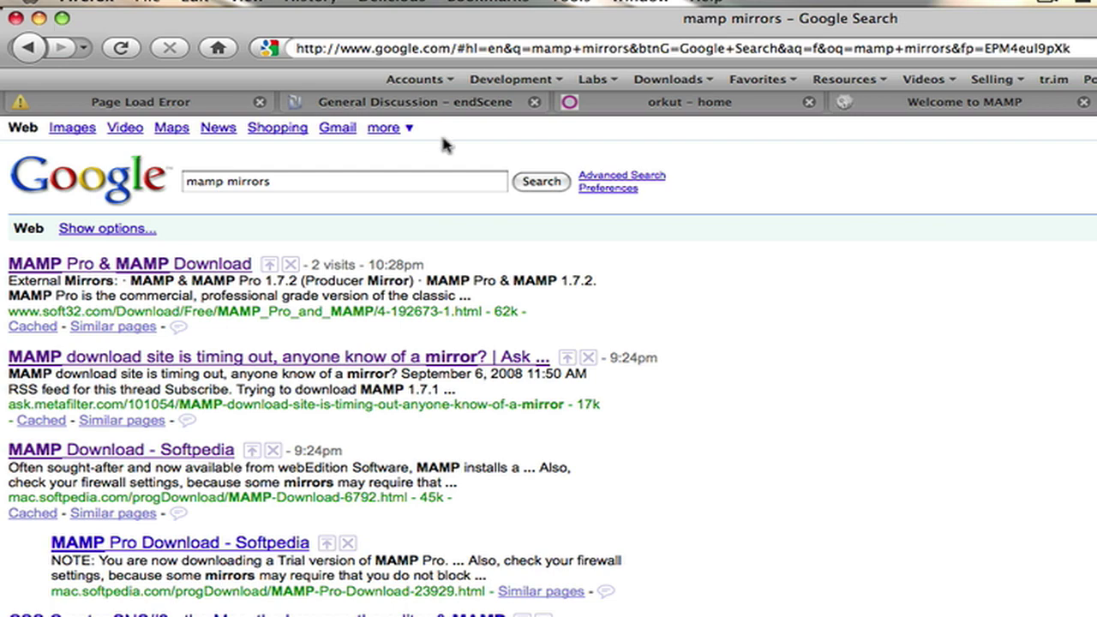
{"action": "left_click", "coordinate": [38, 18]}
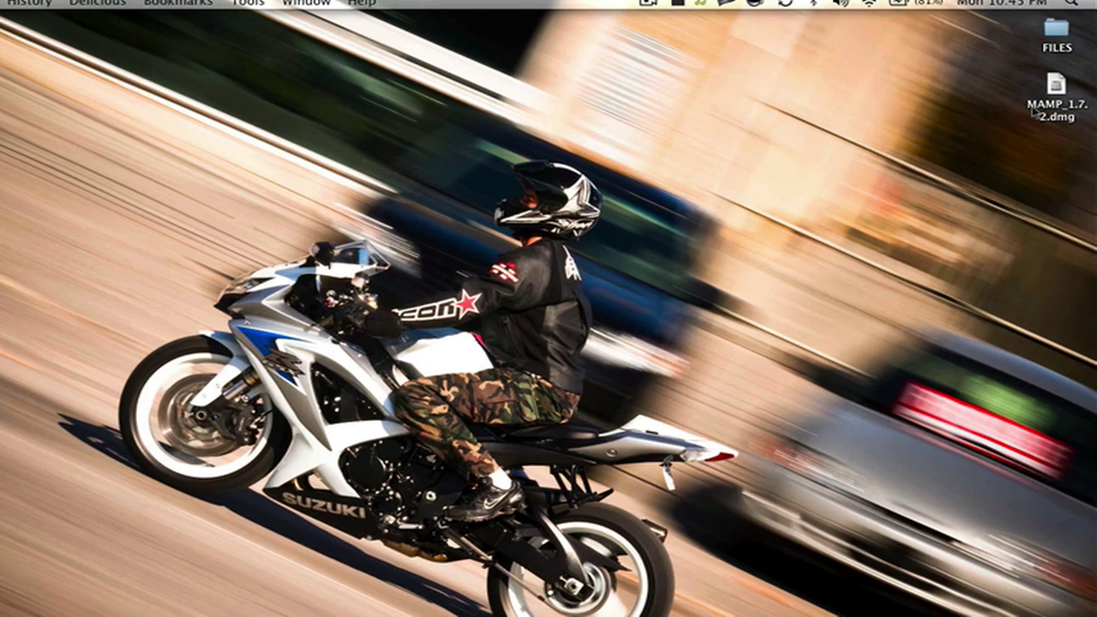
- Open MAMP_1.7.2.dmg and accept the MAMP licence agreement
{"action": "double_click", "coordinate": [1041, 112]}
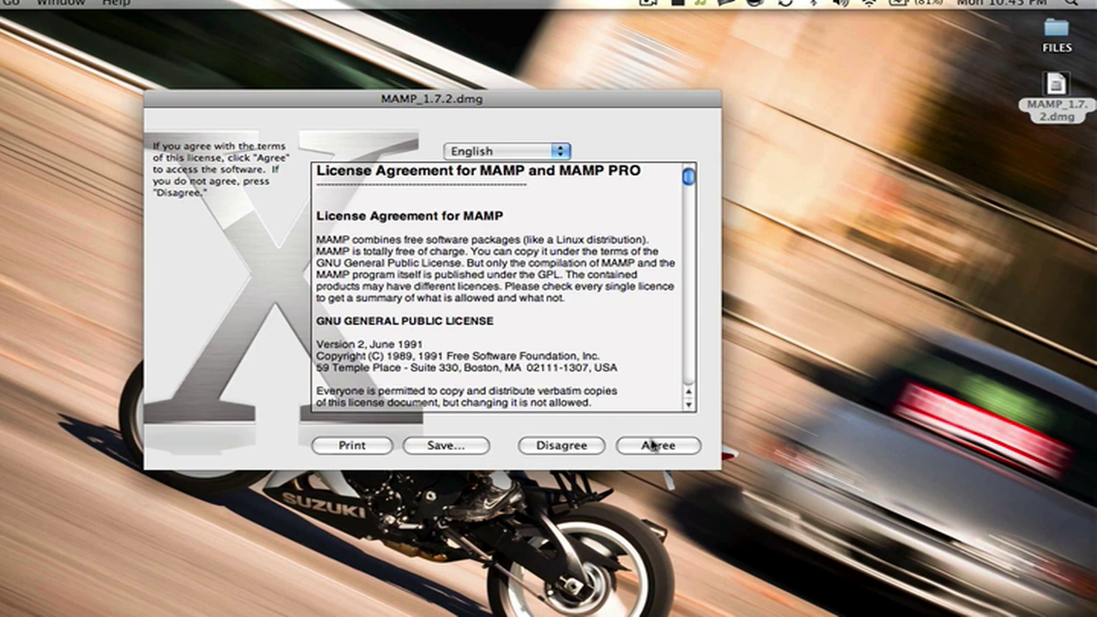
{"action": "scroll", "coordinate": [631, 365], "scroll_direction": "down", "scroll_amount": 10}
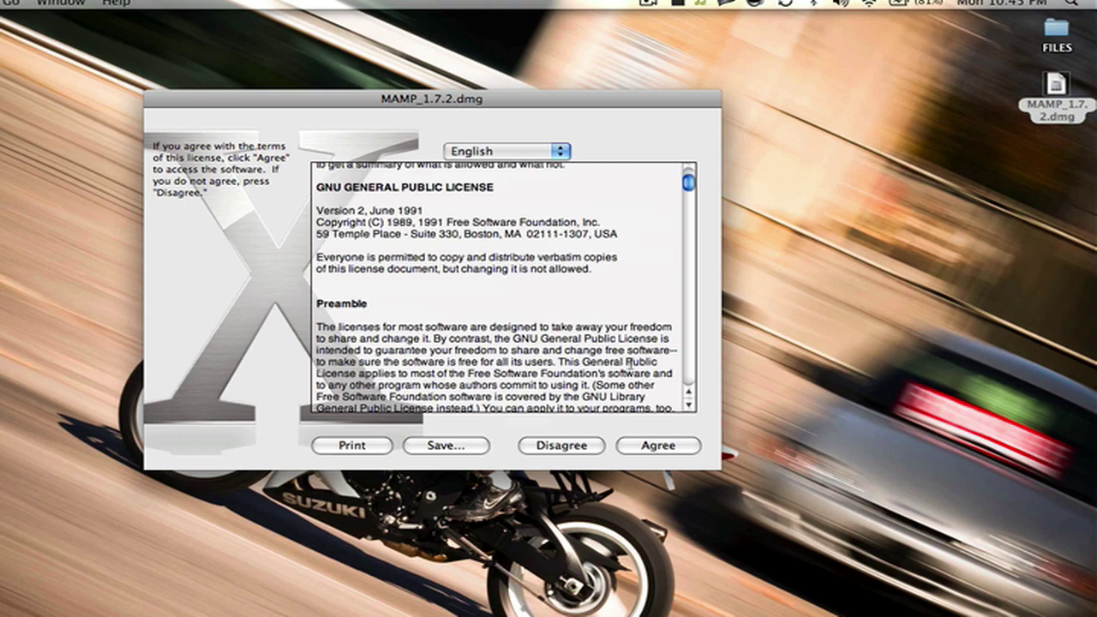
{"action": "left_click", "coordinate": [658, 446]}
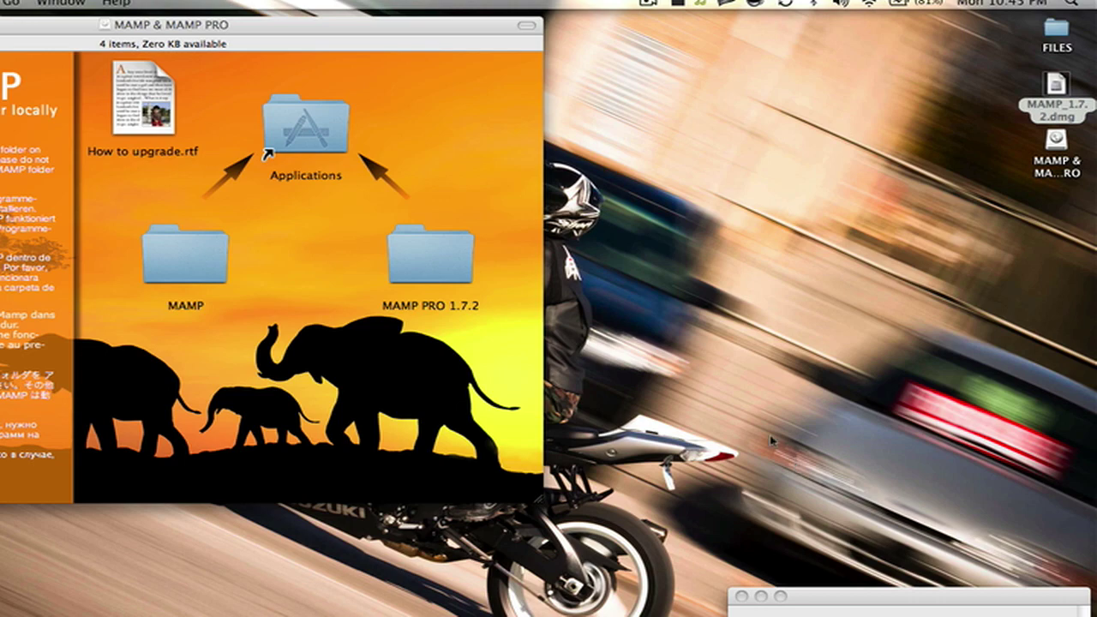
- Show dragging the MAMP folder onto Applications, then close the disk-image window
{"action": "left_click_drag", "start_coordinate": [368, 26], "coordinate": [562, 86]}
{"action": "mouse_move", "coordinate": [384, 316]}
{"action": "left_mouse_down"}
{"action": "mouse_move", "coordinate": [364, 319]}
{"action": "mouse_move", "coordinate": [471, 221]}
{"action": "mouse_move", "coordinate": [381, 293]}
{"action": "mouse_move", "coordinate": [377, 327]}
{"action": "left_mouse_up"}
{"action": "left_click_drag", "start_coordinate": [640, 337], "coordinate": [643, 336]}
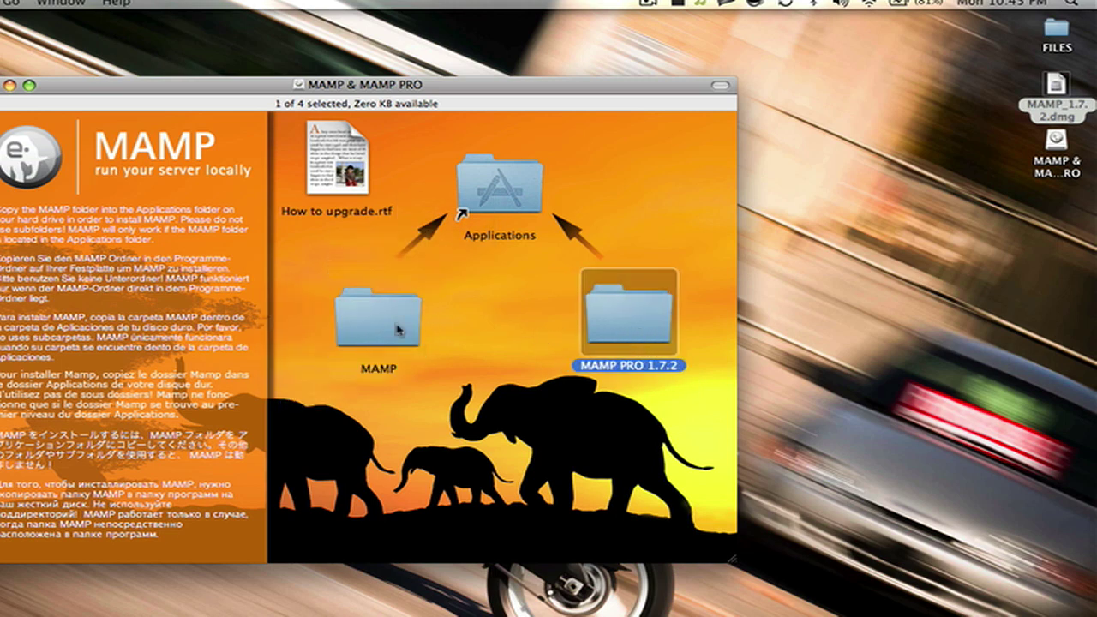
{"action": "left_click", "coordinate": [347, 338]}
{"action": "left_click_drag", "start_coordinate": [348, 336], "coordinate": [395, 315]}
{"action": "left_click", "coordinate": [24, 129]}
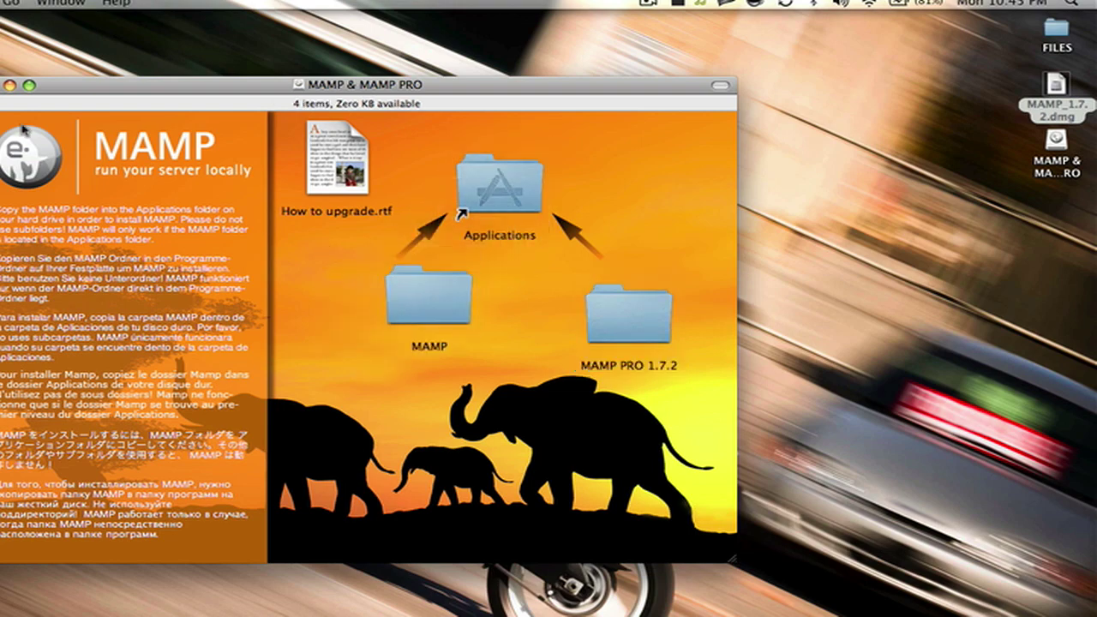
{"action": "key", "text": "super+w"}
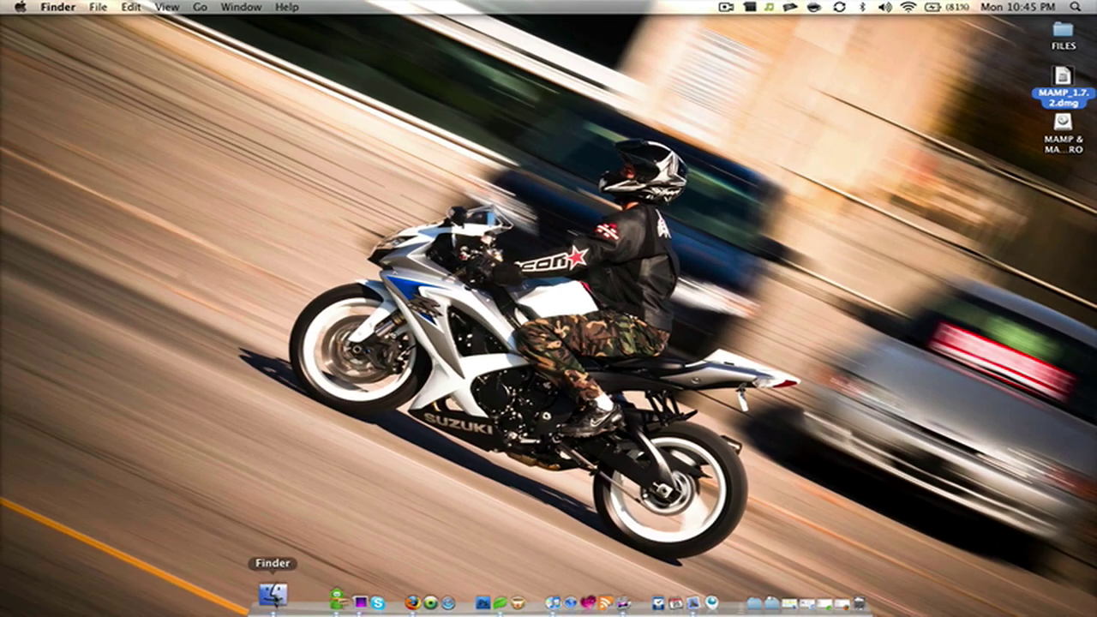
- Launch the regular MAMP app (not MAMP PRO) from Applications > MAMP in Finder
{"action": "left_click", "coordinate": [264, 597]}
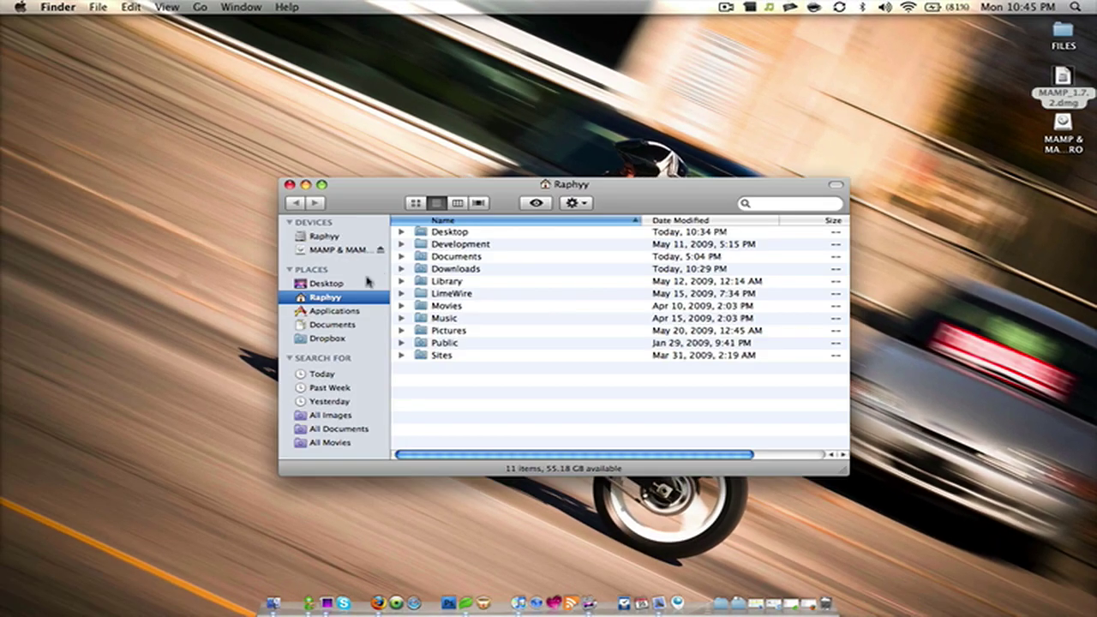
{"action": "left_click", "coordinate": [355, 312]}
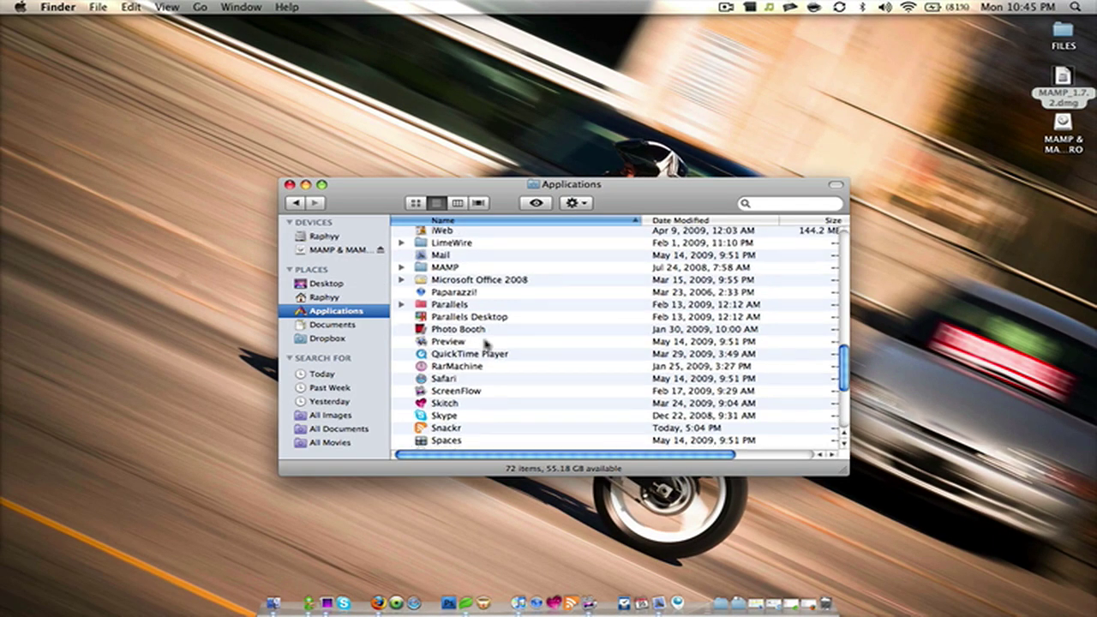
{"action": "scroll", "coordinate": [482, 344], "scroll_direction": "down", "scroll_amount": 3}
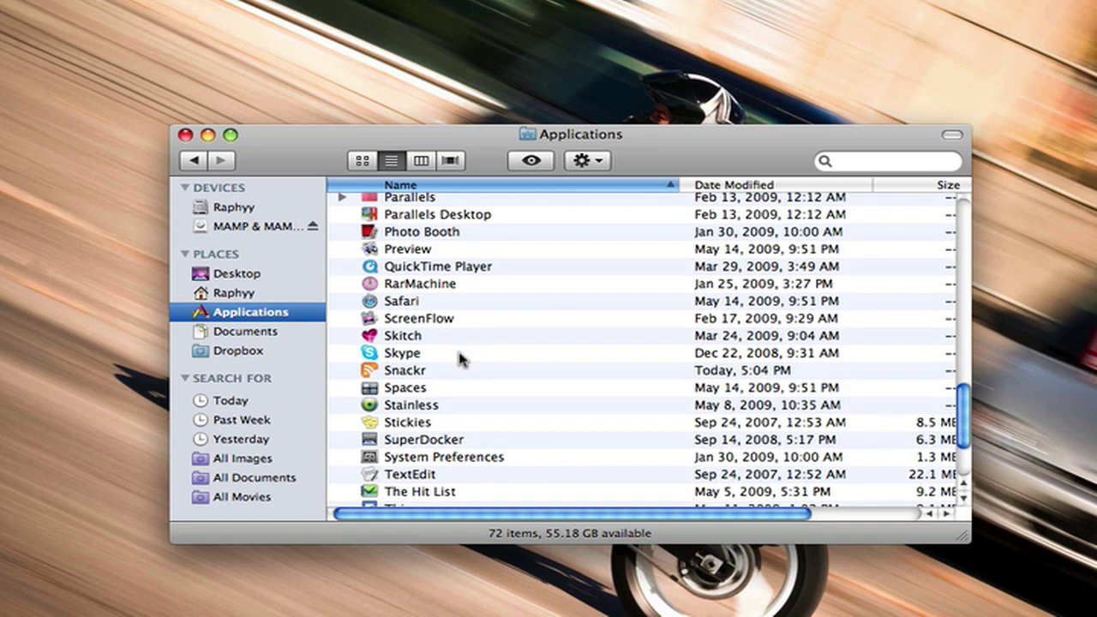
{"action": "scroll", "coordinate": [459, 360], "scroll_direction": "up", "scroll_amount": 5}
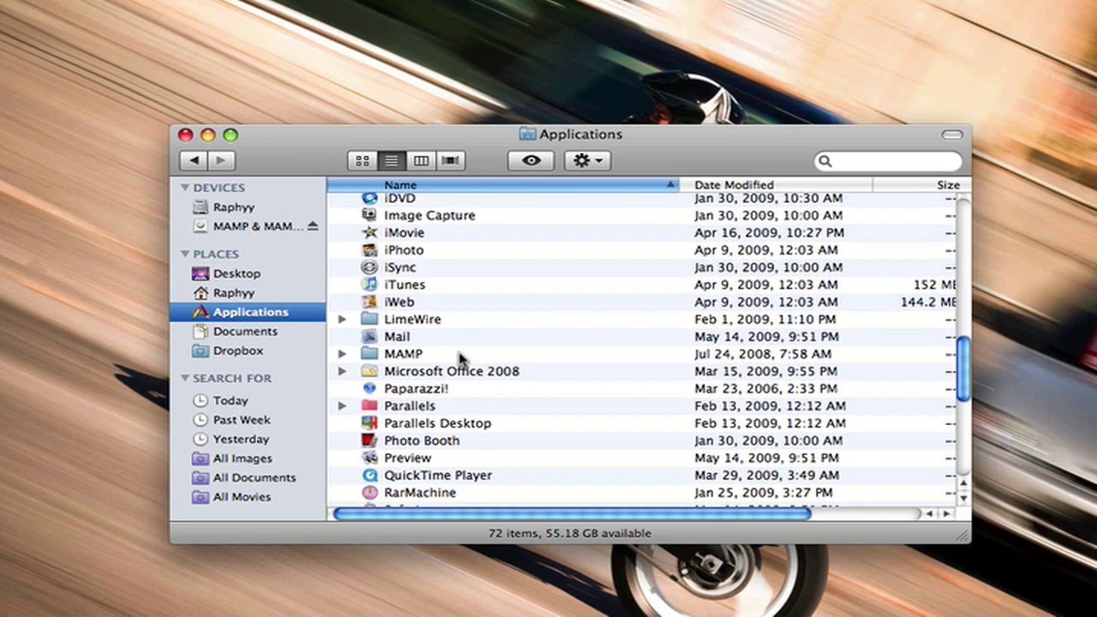
{"action": "double_click", "coordinate": [425, 353]}
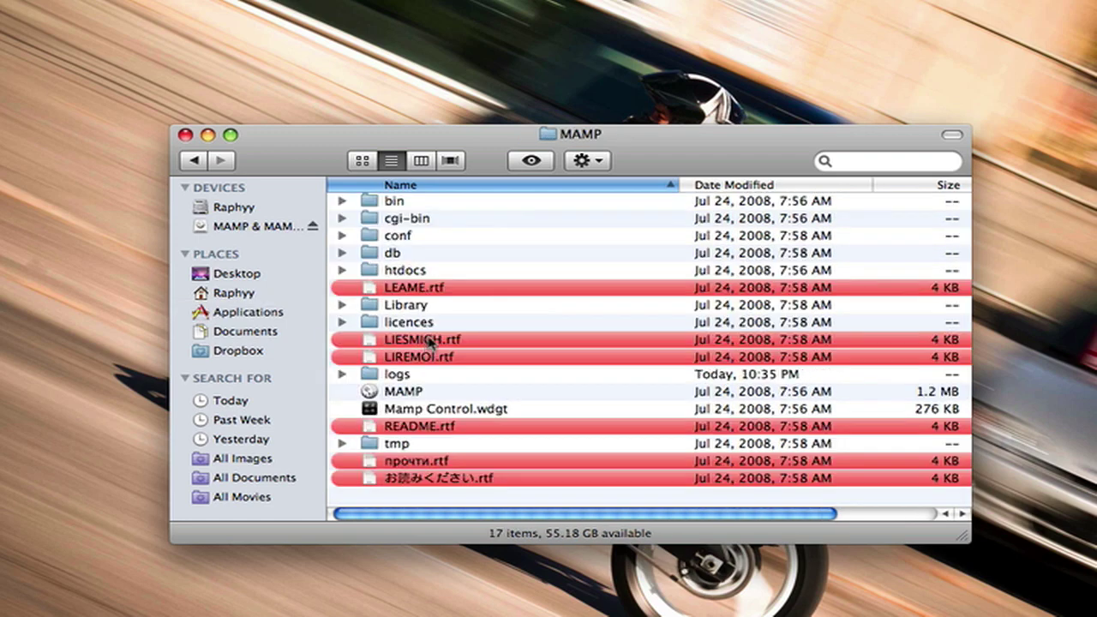
{"action": "double_click", "coordinate": [414, 396]}
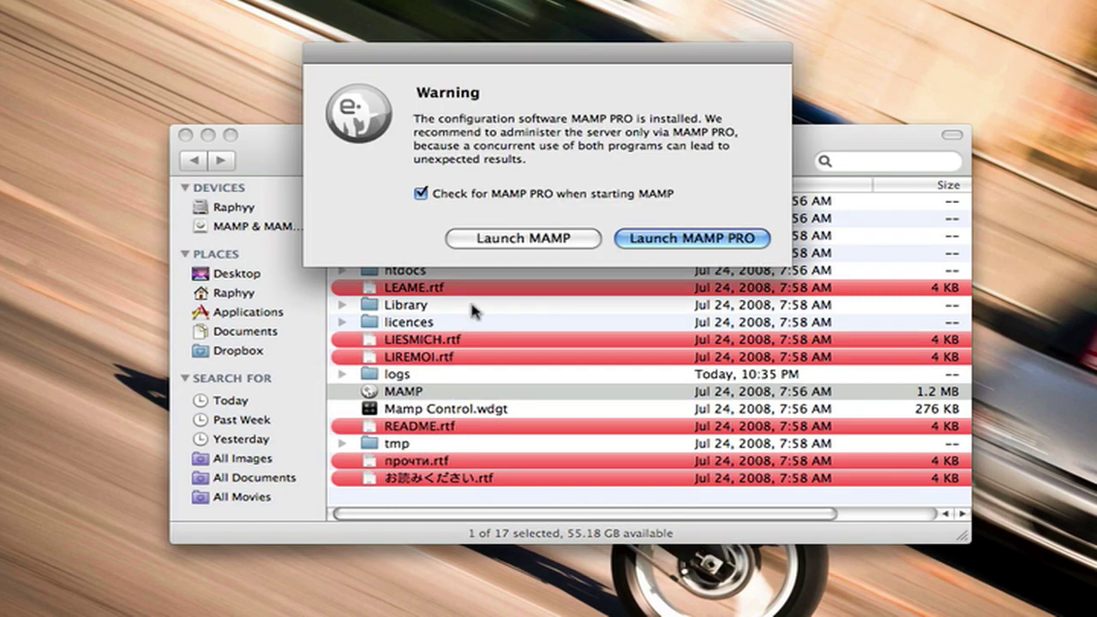
{"action": "left_click", "coordinate": [502, 238]}
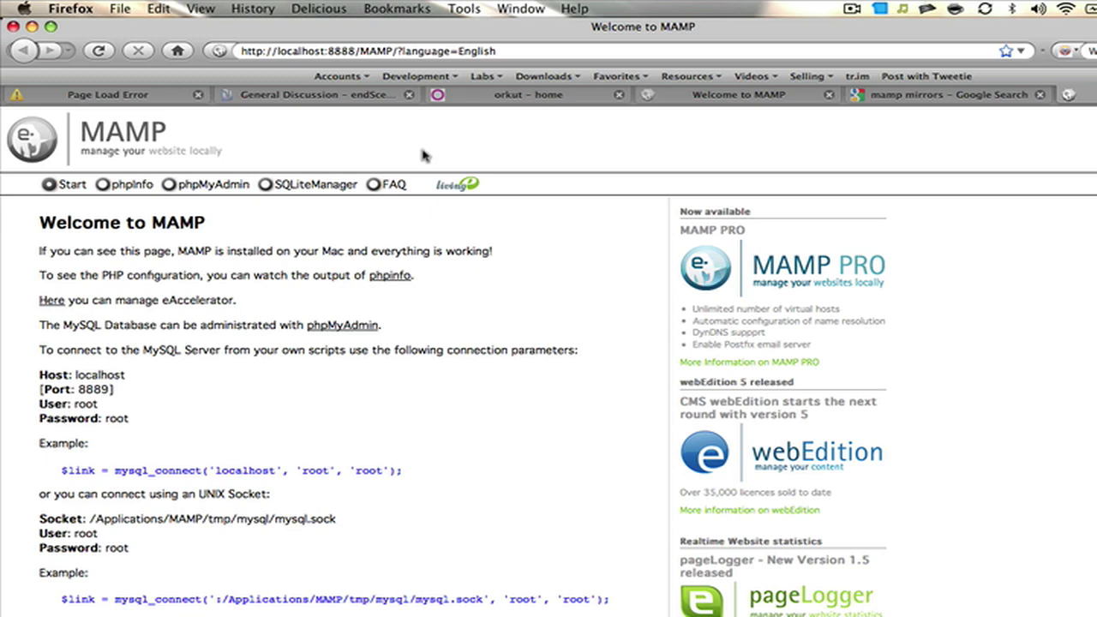
- With Firefox minimized, stop MAMP's Apache and MySQL servers and open MAMP Preferences
{"action": "left_click", "coordinate": [31, 27]}
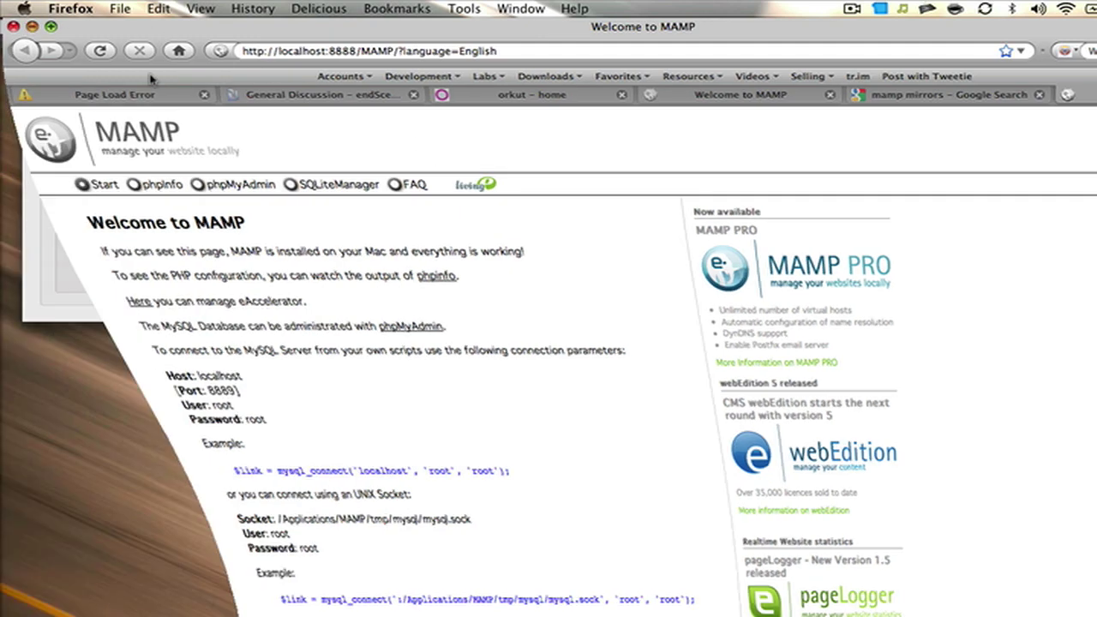
{"action": "left_click", "coordinate": [270, 66]}
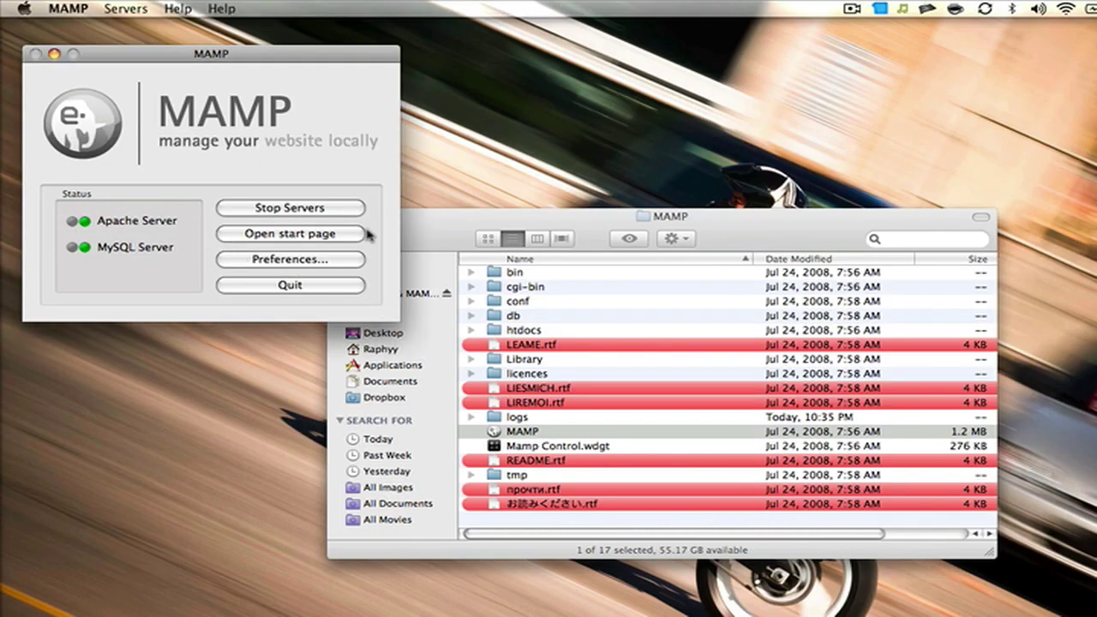
{"action": "left_click_drag", "start_coordinate": [416, 232], "coordinate": [464, 237]}
{"action": "left_click", "coordinate": [295, 209]}
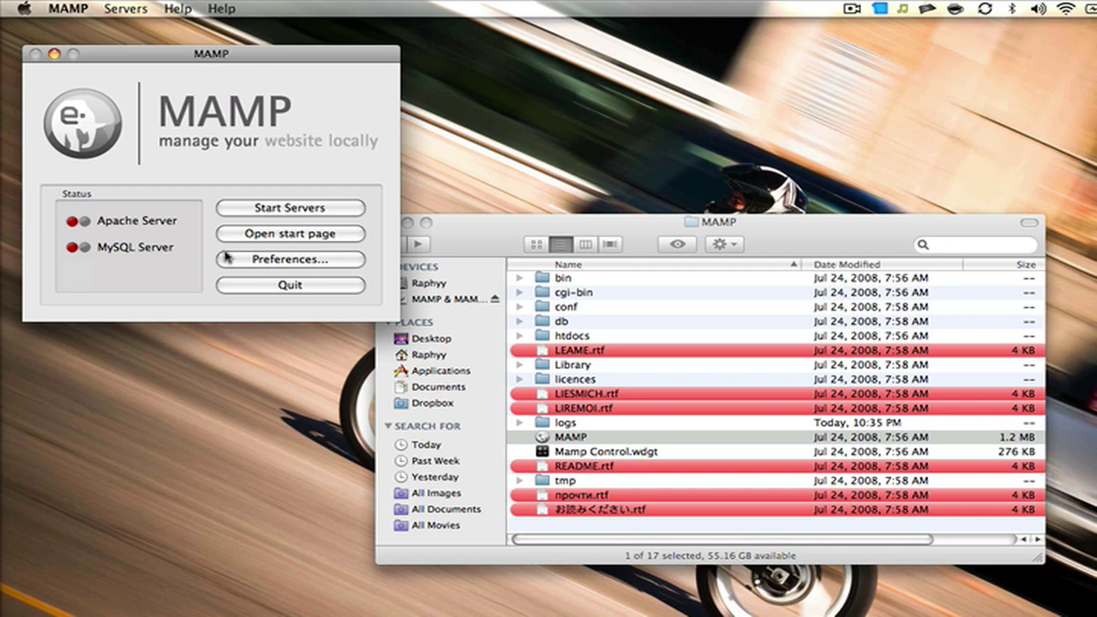
{"action": "left_click", "coordinate": [239, 259]}
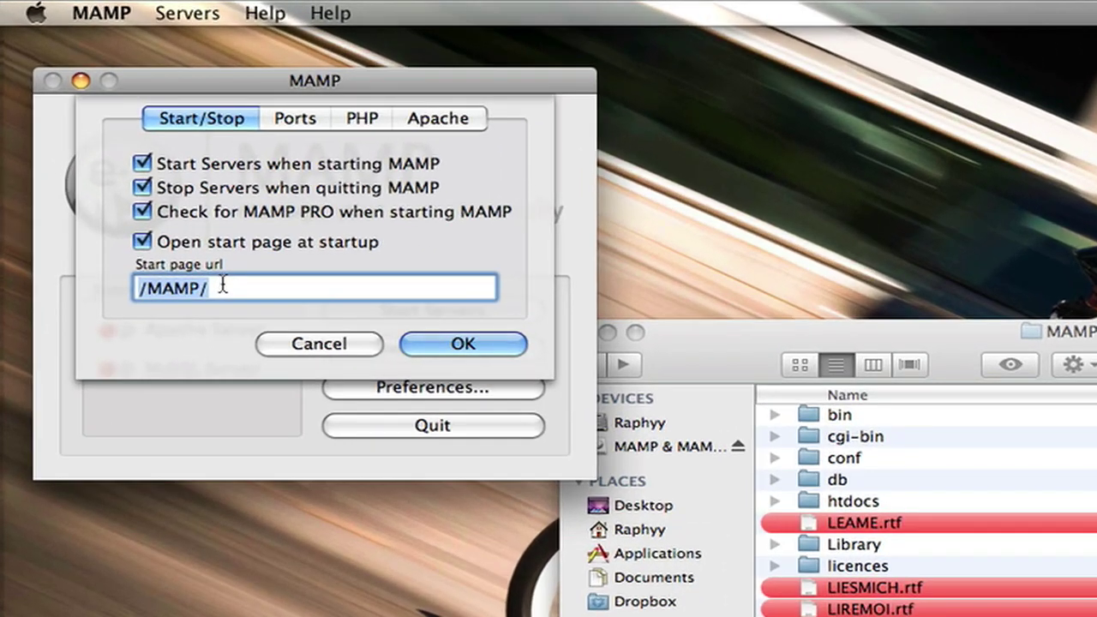
- On the Apache tab, set Document Root to /Applications/MAMP/html and confirm with OK
{"action": "left_click", "coordinate": [222, 288]}
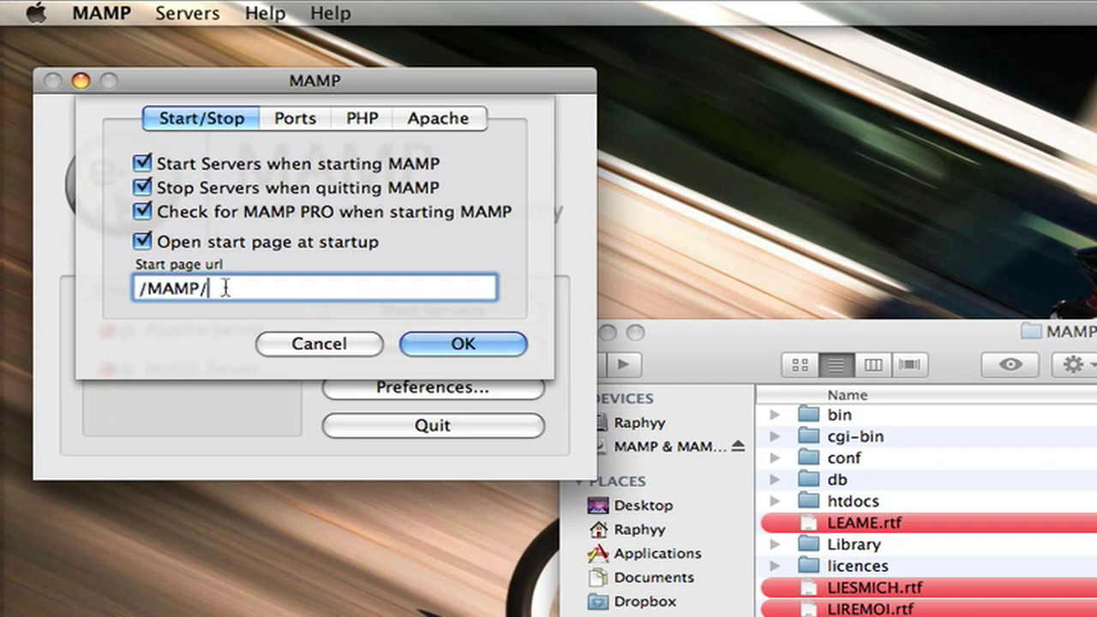
{"action": "left_click", "coordinate": [278, 125]}
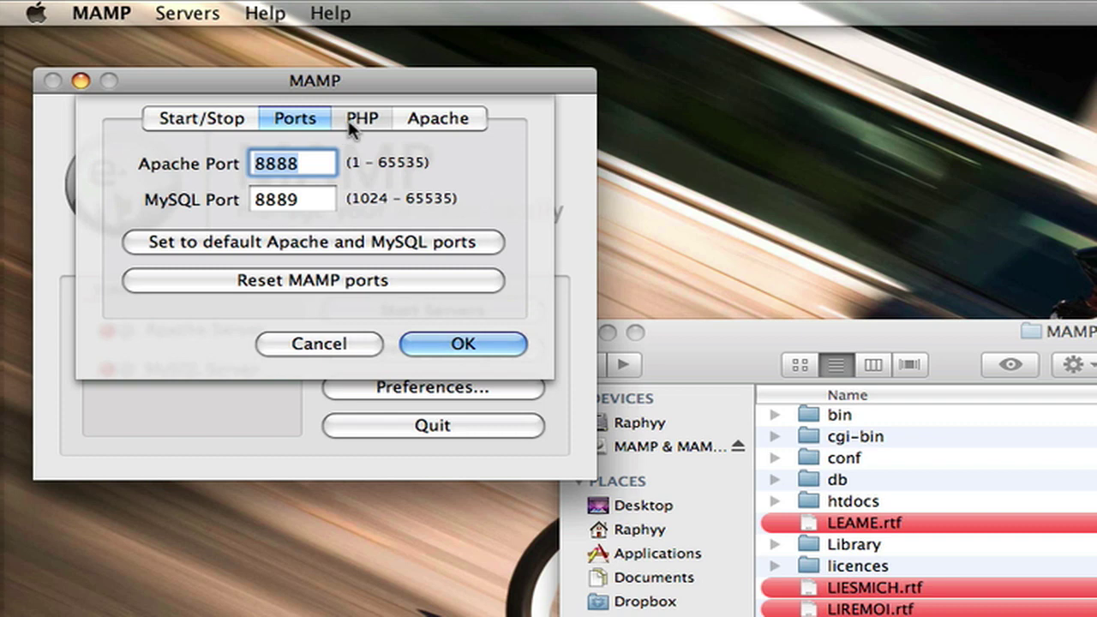
{"action": "left_click", "coordinate": [355, 127]}
{"action": "left_click", "coordinate": [422, 120]}
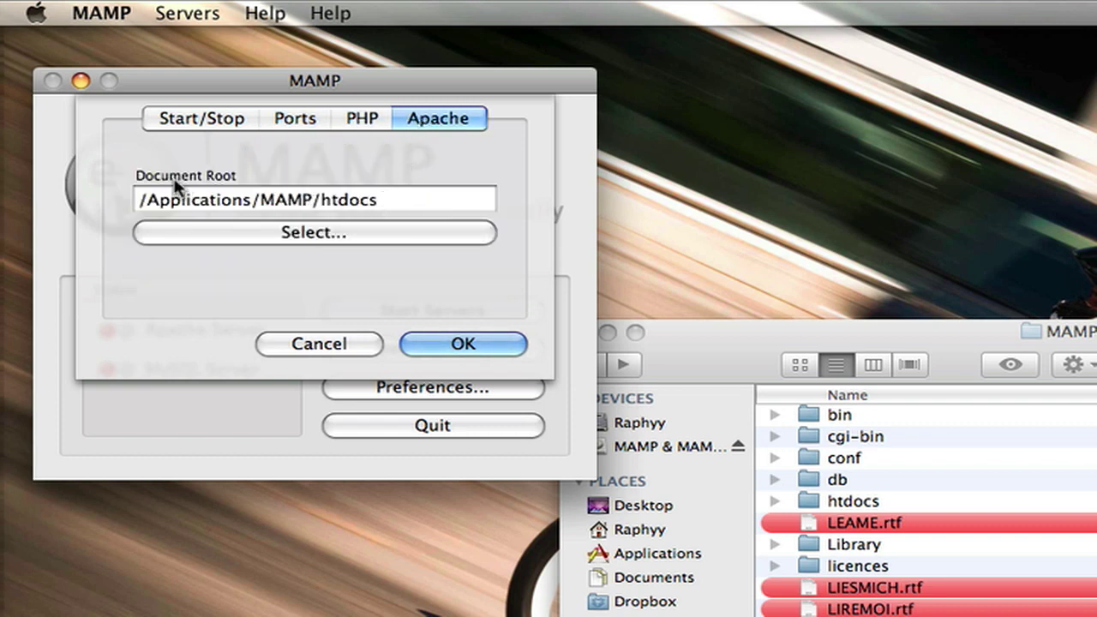
{"action": "left_click_drag", "start_coordinate": [322, 200], "coordinate": [394, 199]}
{"action": "type", "text": "html"}
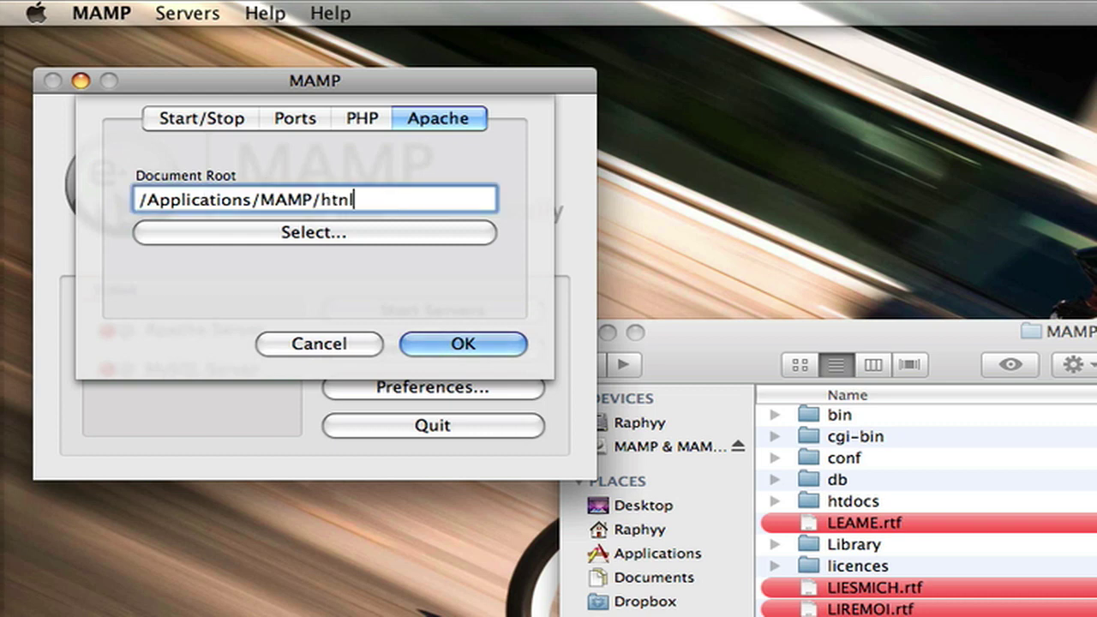
{"action": "key", "text": "BackSpace"}
{"action": "key", "text": "BackSpace"}
{"action": "type", "text": "ml"}
{"action": "left_click", "coordinate": [443, 344]}
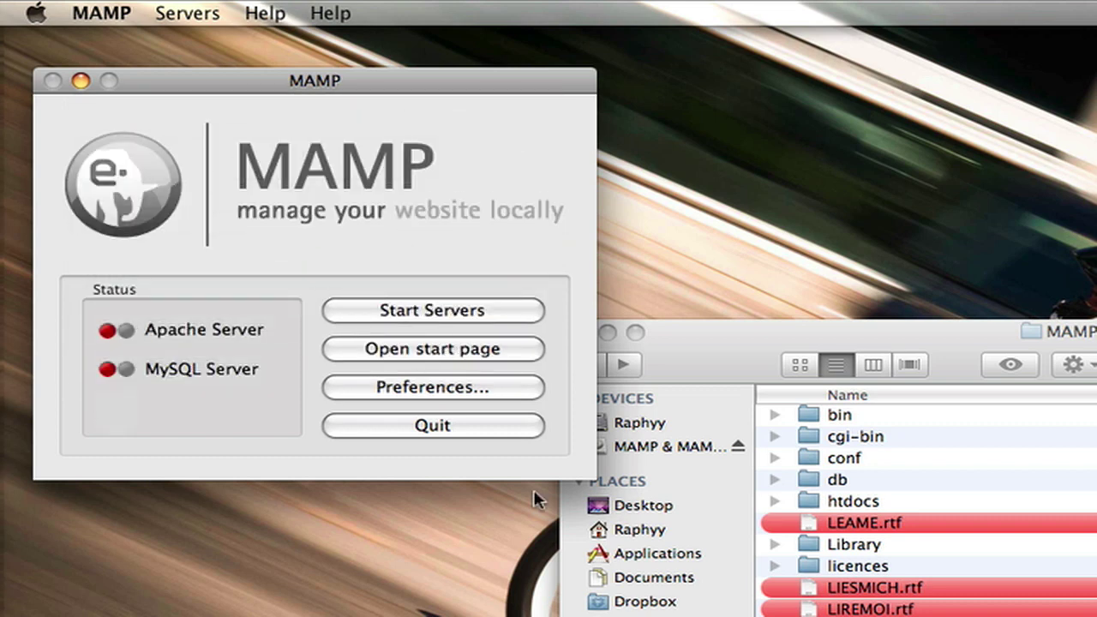
- Create a new folder named html inside the MAMP folder
{"action": "left_click_drag", "start_coordinate": [958, 345], "coordinate": [1014, 309]}
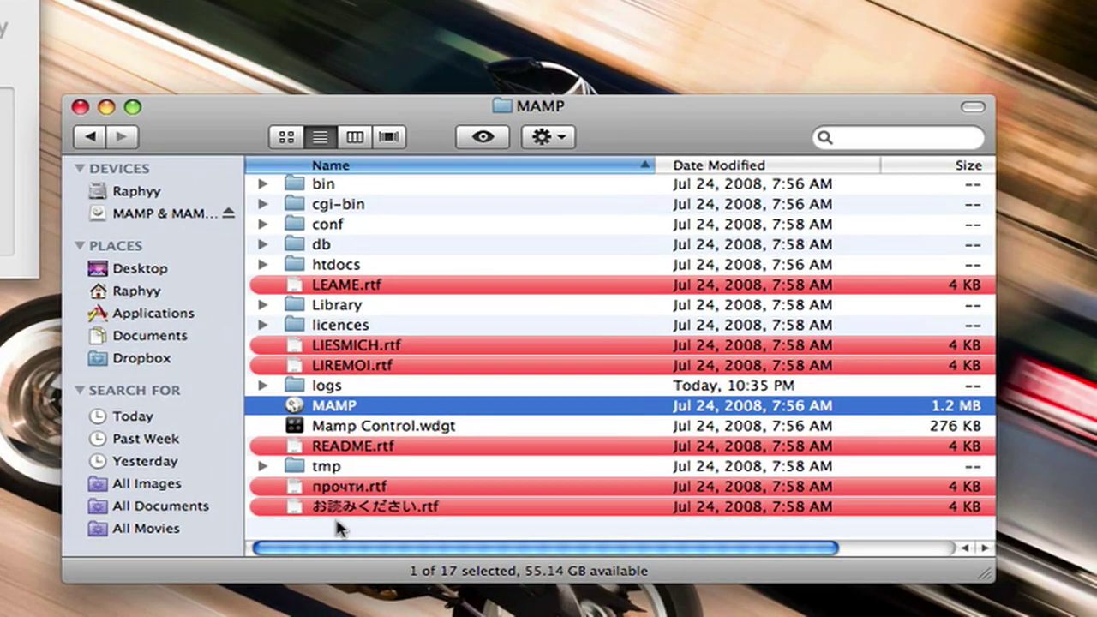
{"action": "right_click", "coordinate": [341, 529]}
{"action": "left_click", "coordinate": [403, 537]}
{"action": "type", "text": "html"}
{"action": "key", "text": "Return"}
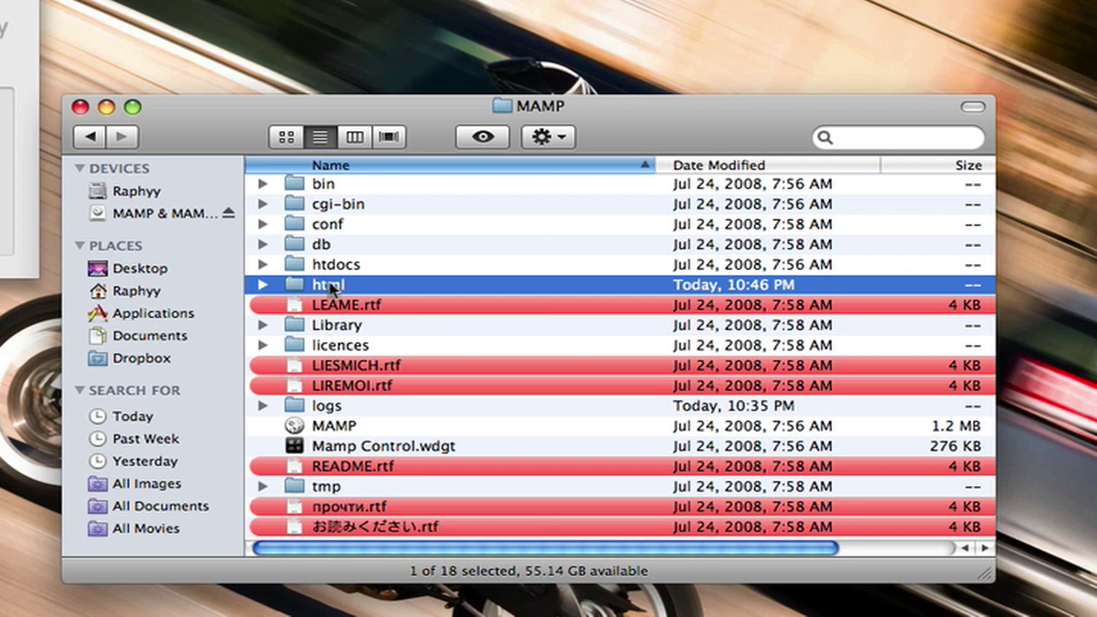
- Open the html folder in Finder, closing the extra window that appeared
{"action": "right_click", "coordinate": [331, 288]}
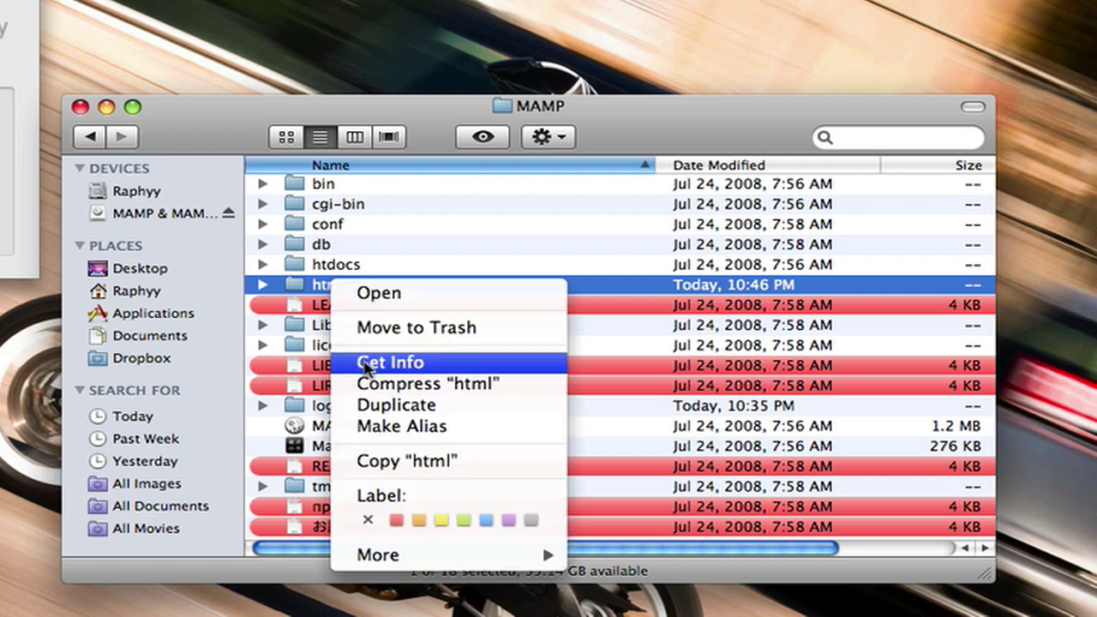
{"action": "left_click", "coordinate": [318, 287]}
{"action": "left_click", "coordinate": [318, 286]}
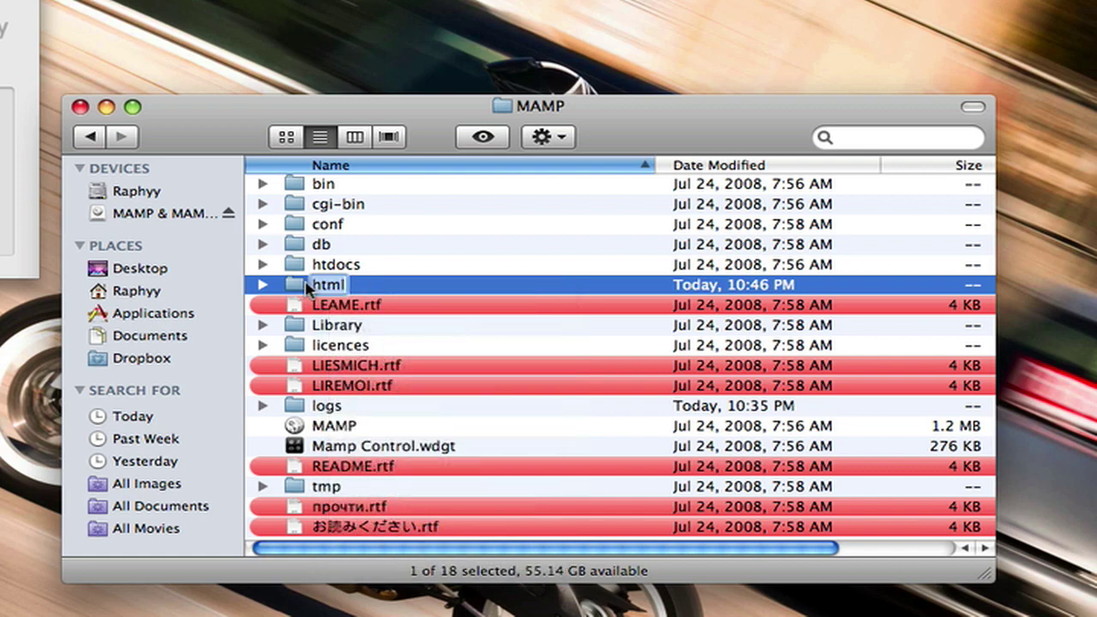
{"action": "left_click", "coordinate": [263, 285]}
{"action": "right_click", "coordinate": [331, 285]}
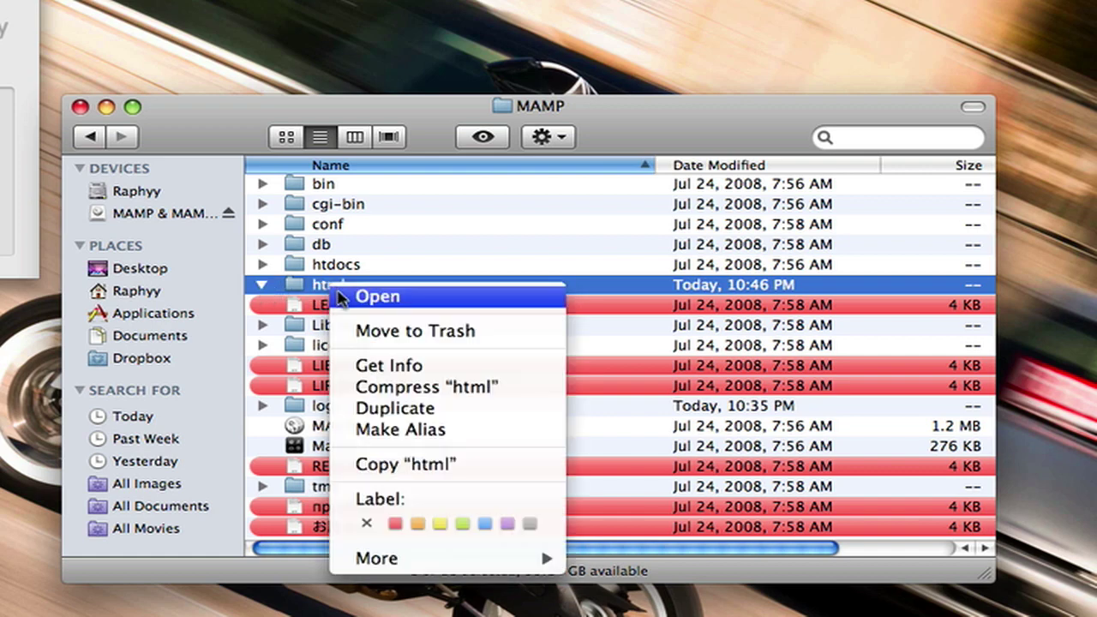
{"action": "left_click", "coordinate": [302, 289]}
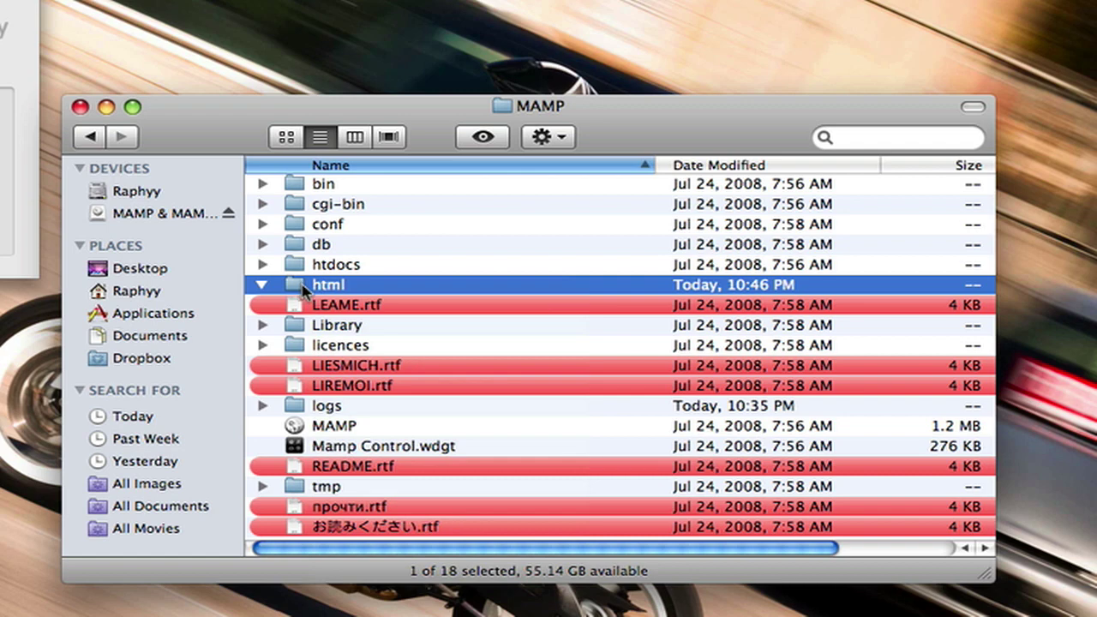
{"action": "double_click", "coordinate": [301, 289]}
{"action": "key", "text": "super+n"}
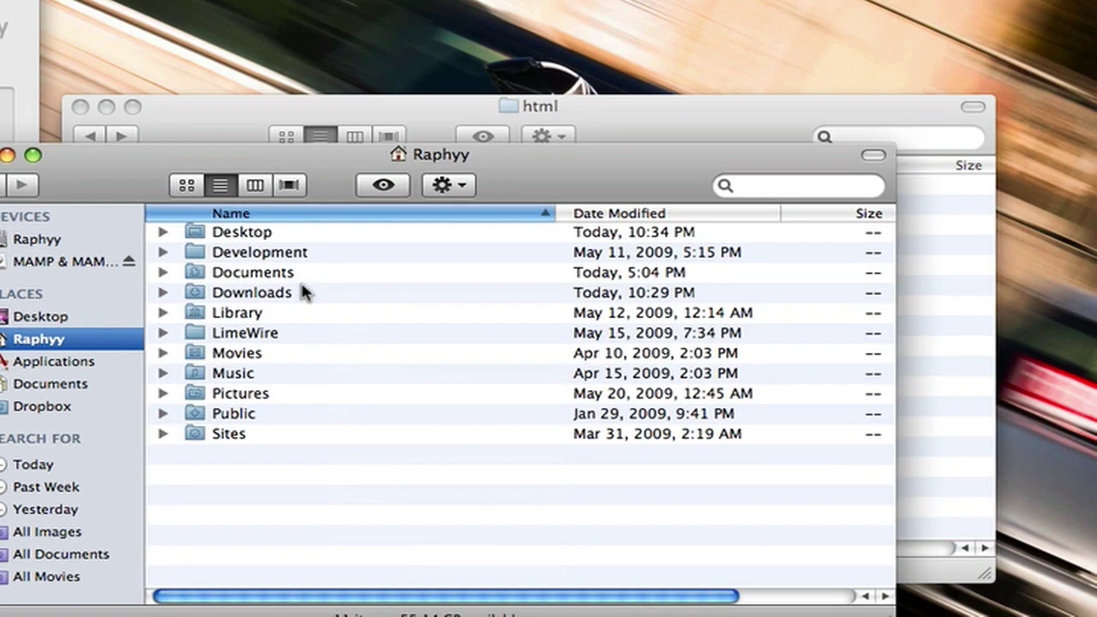
{"action": "key", "text": "super+w"}
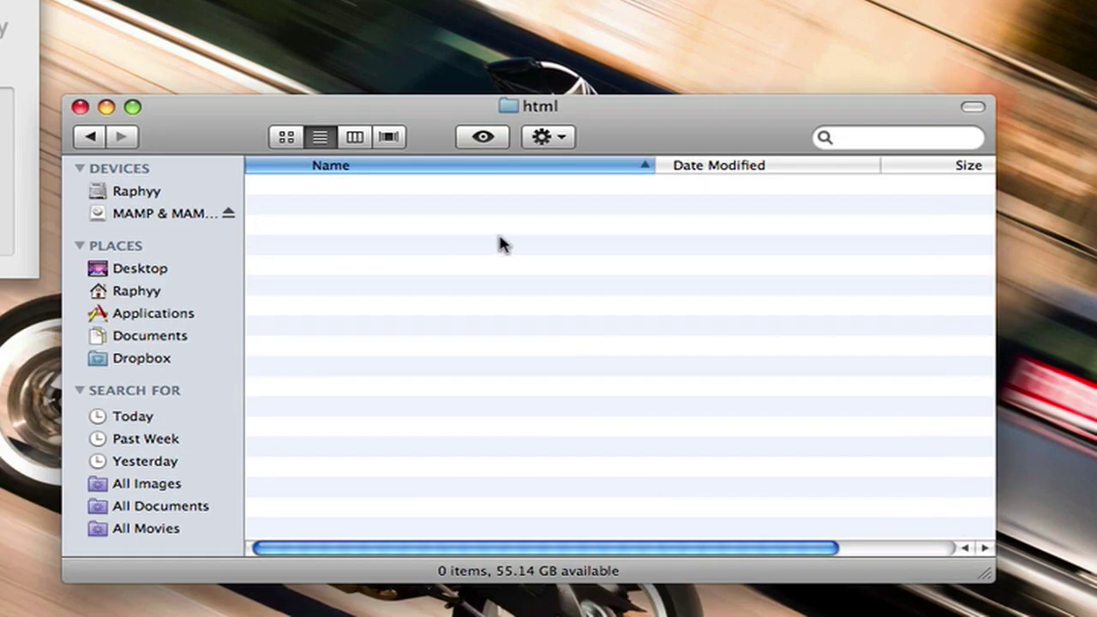
- Create a folder named HELLO_WORLD inside html
{"action": "key", "text": "super+shift+n"}
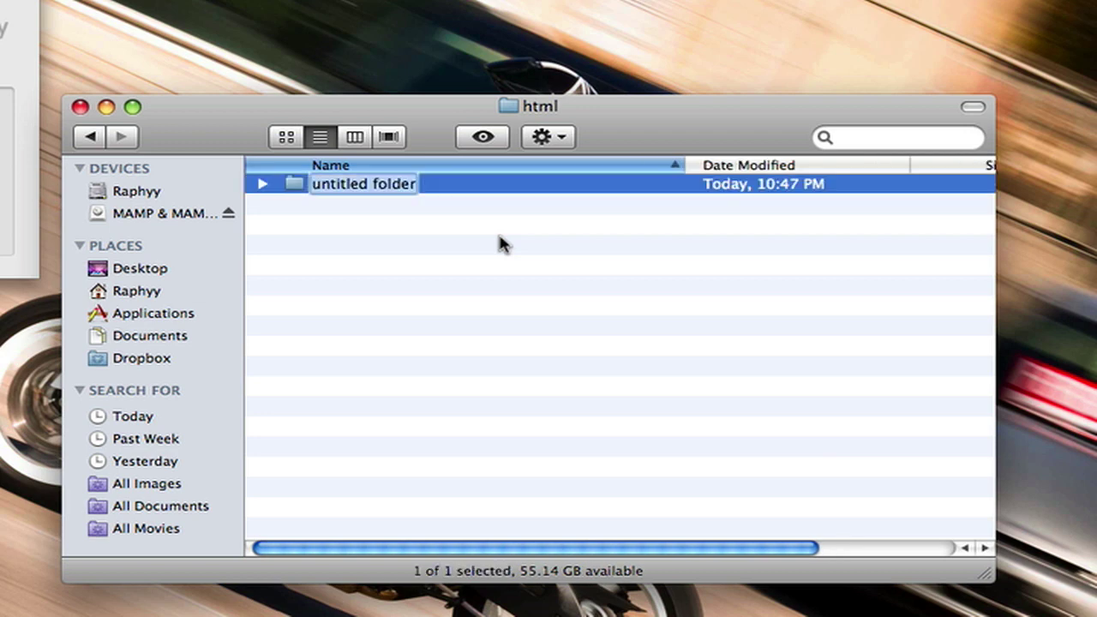
{"action": "key", "text": "BackSpace"}
{"action": "type", "text": "HELLO_WORLD"}
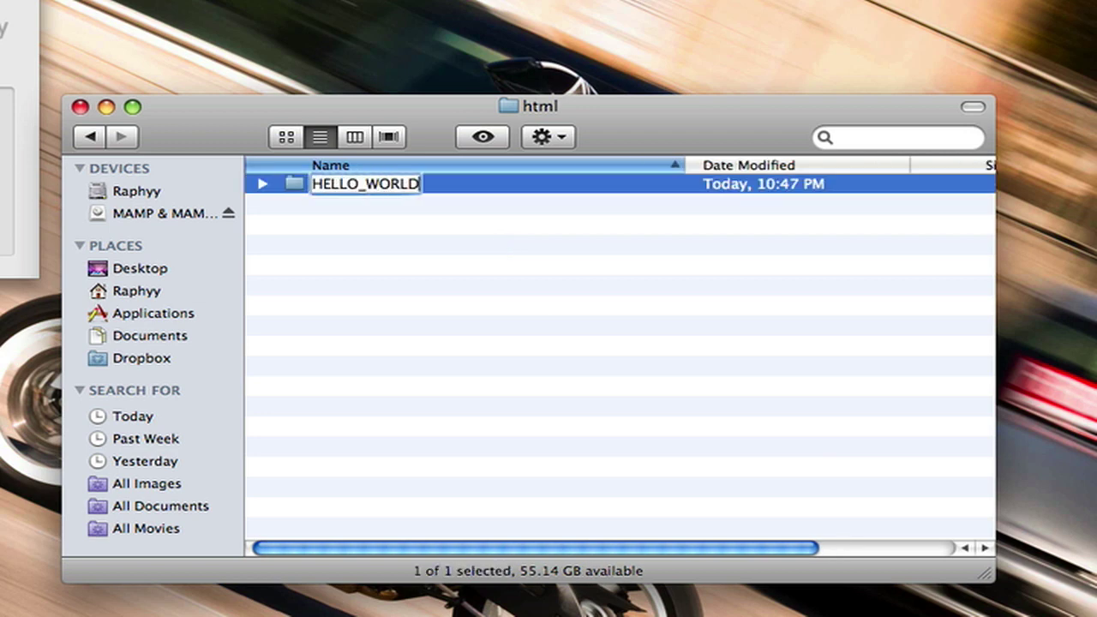
{"action": "key", "text": "Return"}
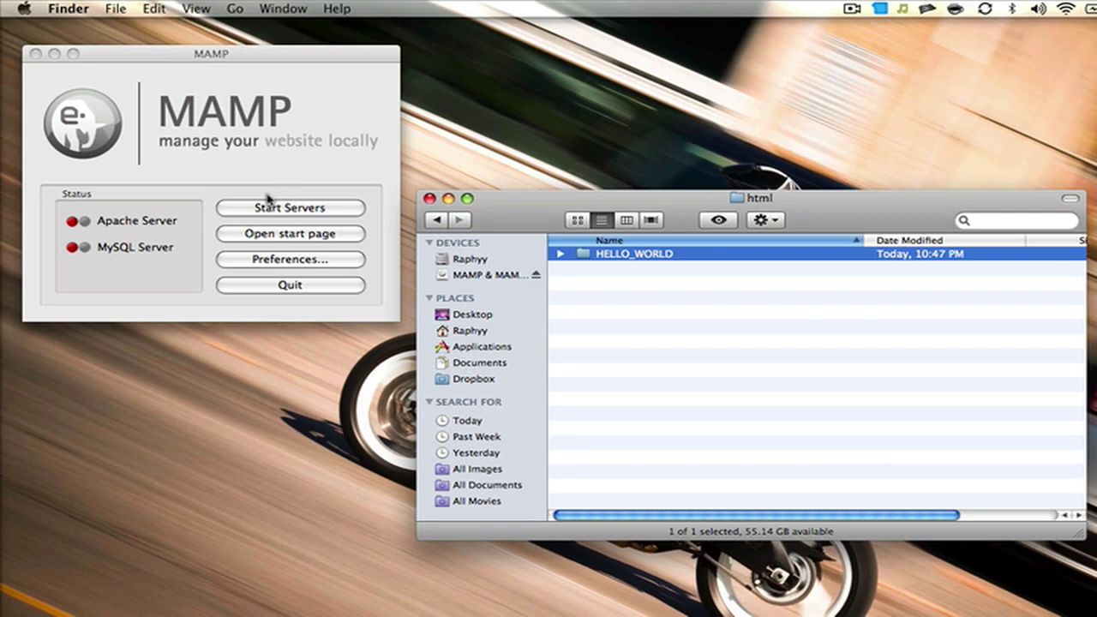
- Start MAMP's servers, then browse to localhost:8888 and open the HELLO_WORLD/ listing
{"action": "left_click", "coordinate": [286, 212]}
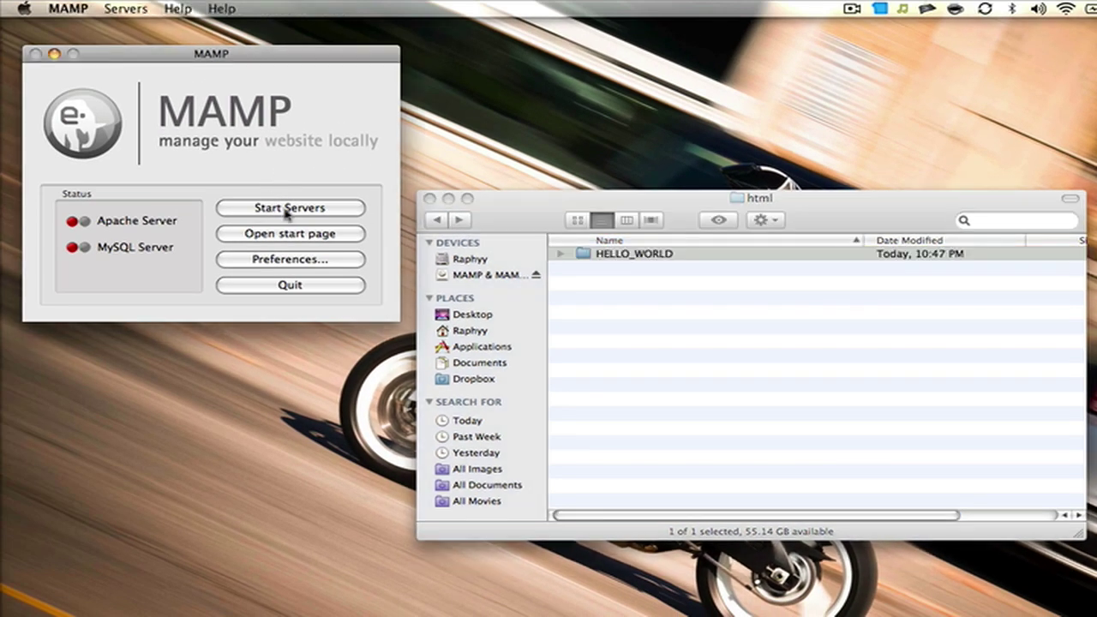
{"action": "left_click", "coordinate": [288, 210]}
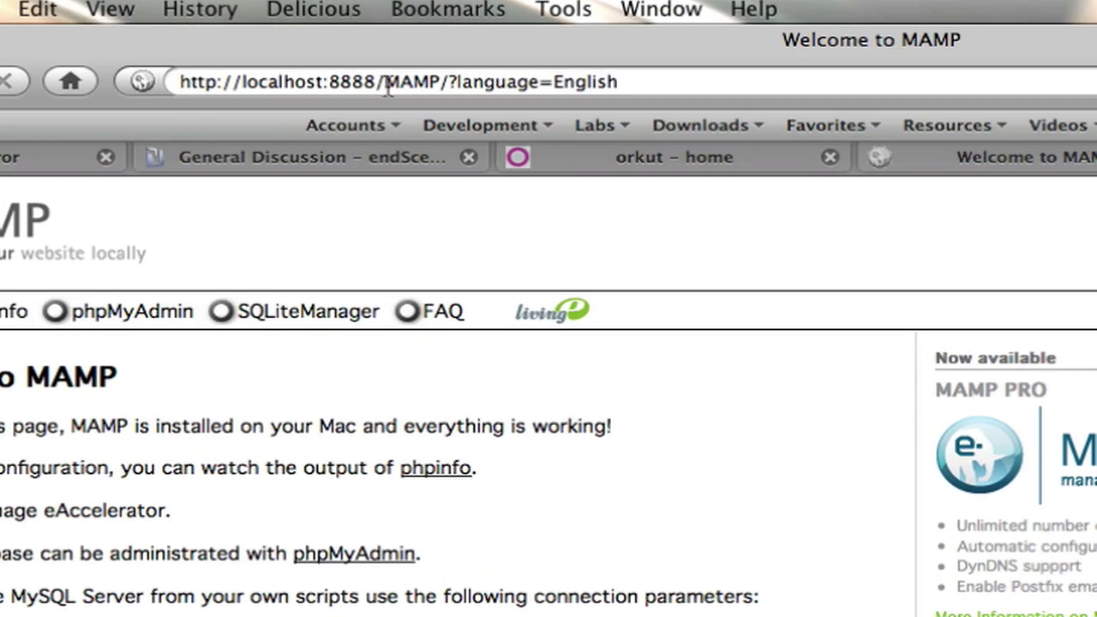
{"action": "left_click_drag", "start_coordinate": [360, 50], "coordinate": [500, 61]}
{"action": "key", "text": "BackSpace"}
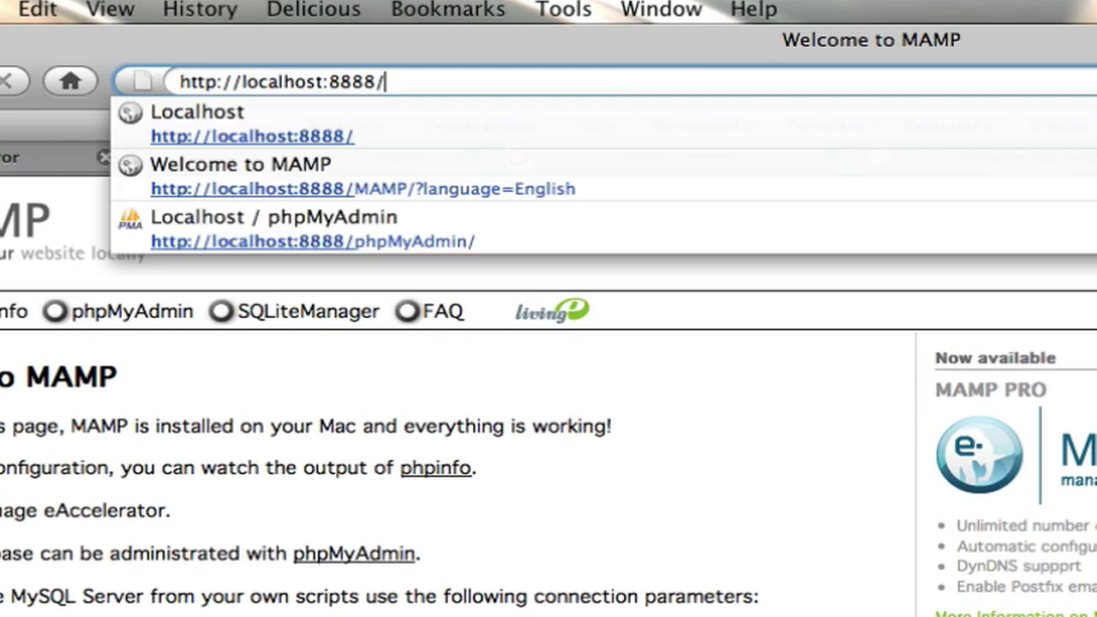
{"action": "left_click", "coordinate": [411, 111]}
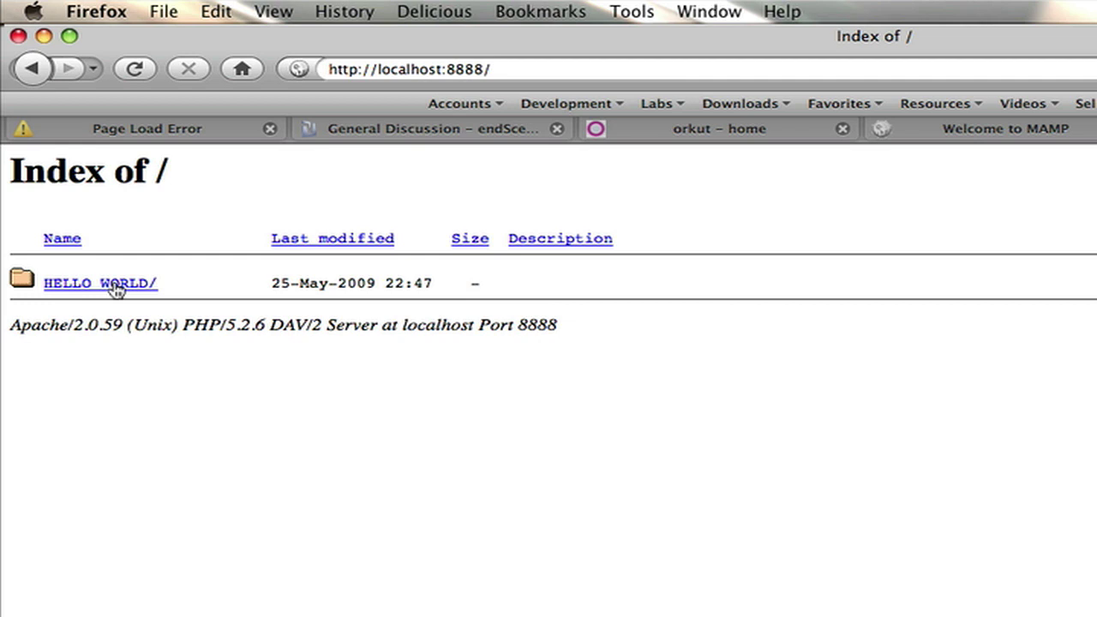
{"action": "left_click", "coordinate": [115, 285]}
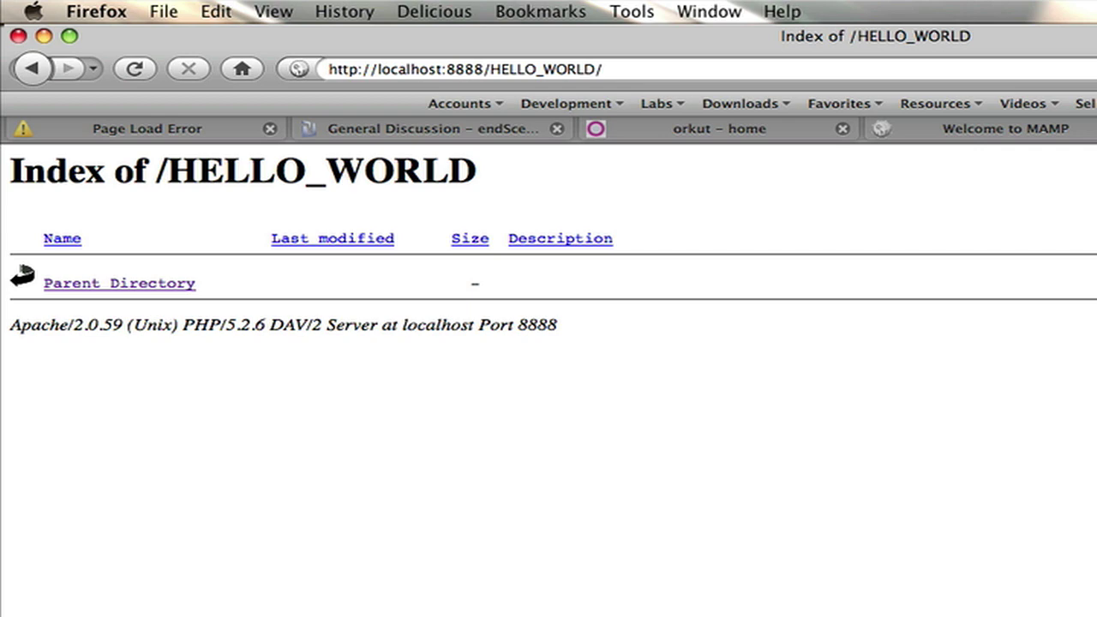
- In Coda's file browser, create a new file index.php inside html/HELLO_WORLD
{"action": "key", "text": "super+Tab"}
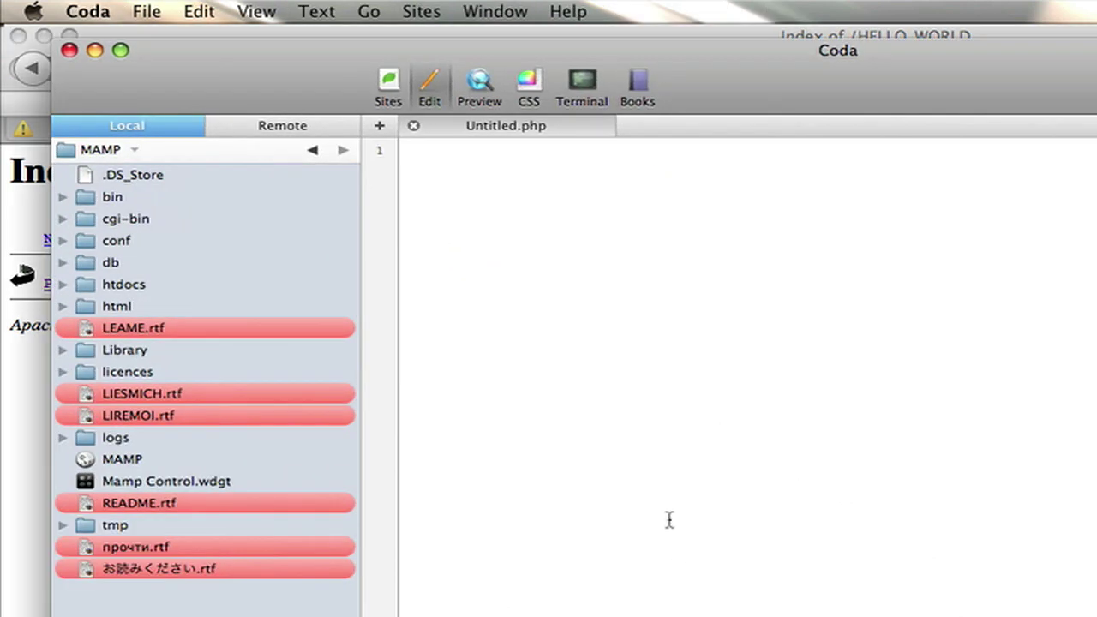
{"action": "double_click", "coordinate": [166, 306]}
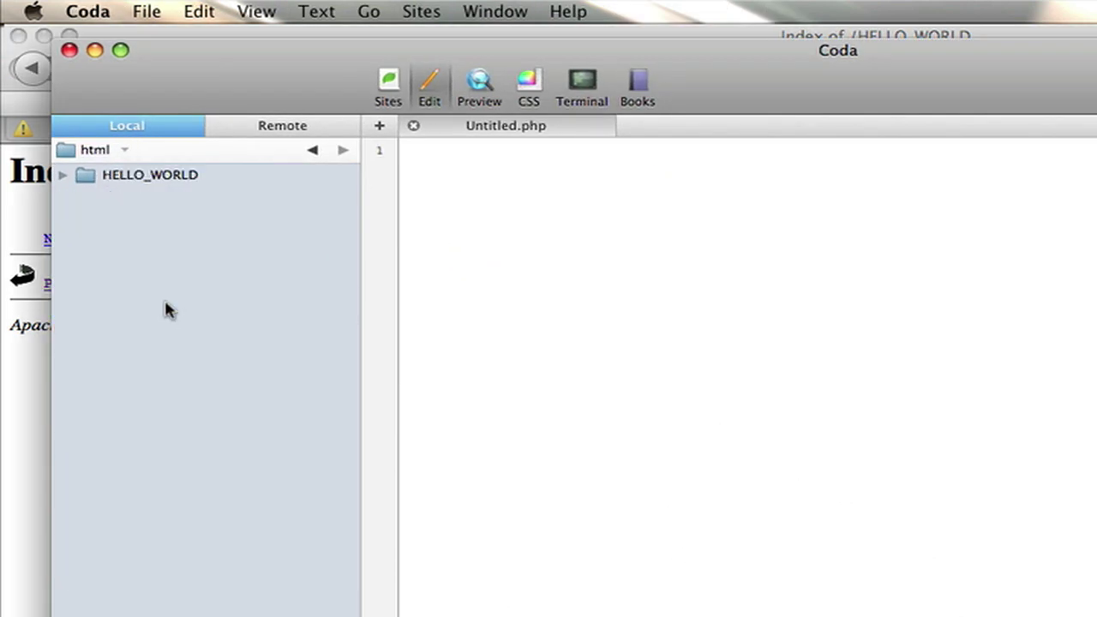
{"action": "double_click", "coordinate": [142, 179]}
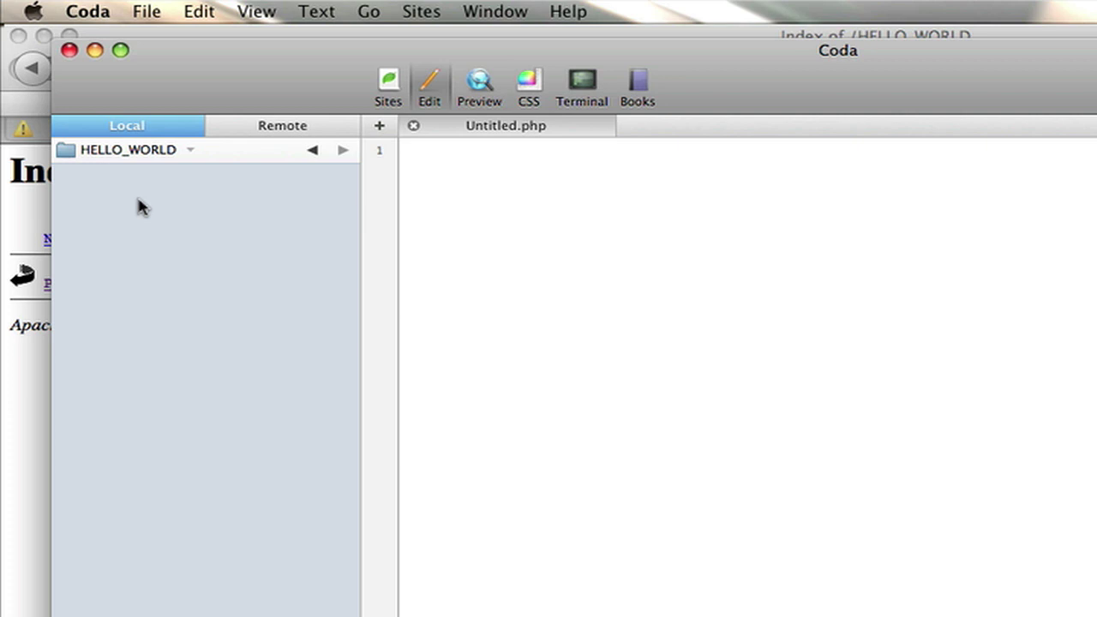
{"action": "right_click", "coordinate": [143, 206]}
{"action": "left_click", "coordinate": [147, 211]}
{"action": "type", "text": "inde"}
{"action": "key", "text": "Return"}
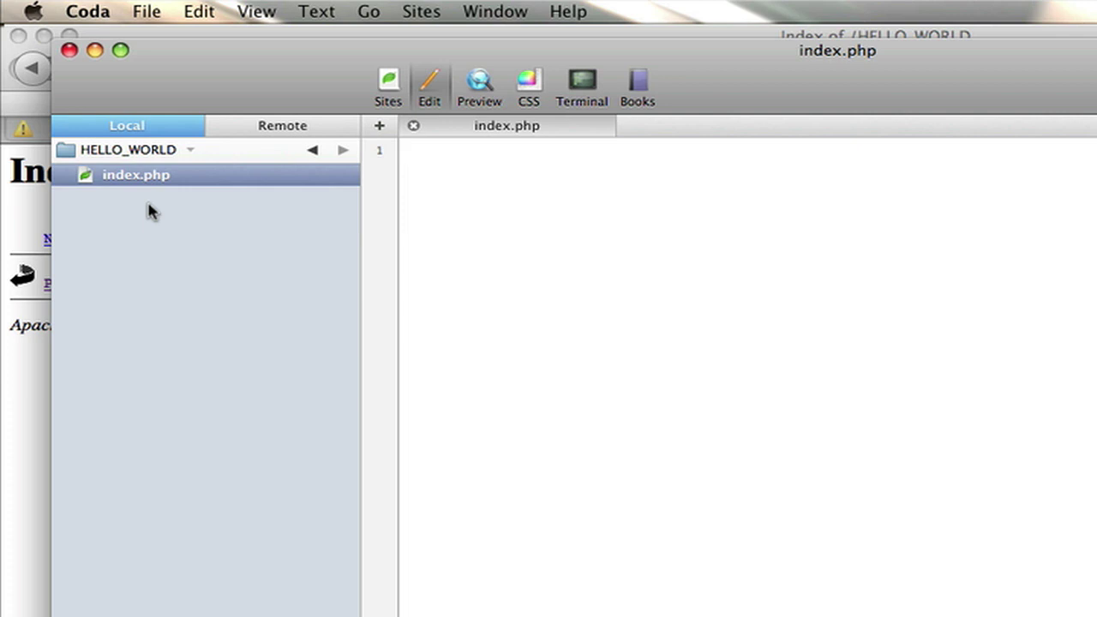
- Write a <?php phpinfo(); ?> block in index.php and save it
{"action": "type", "text": "<?php"}
{"action": "key", "text": "Return"}
{"action": "key", "text": "Return"}
{"action": "type", "text": "?"}
{"action": "key", "text": "Up"}
{"action": "key", "text": "Return"}
{"action": "key", "text": "Return"}
{"action": "key", "text": "Tab"}
{"action": "type", "text": "phpinfo();"}
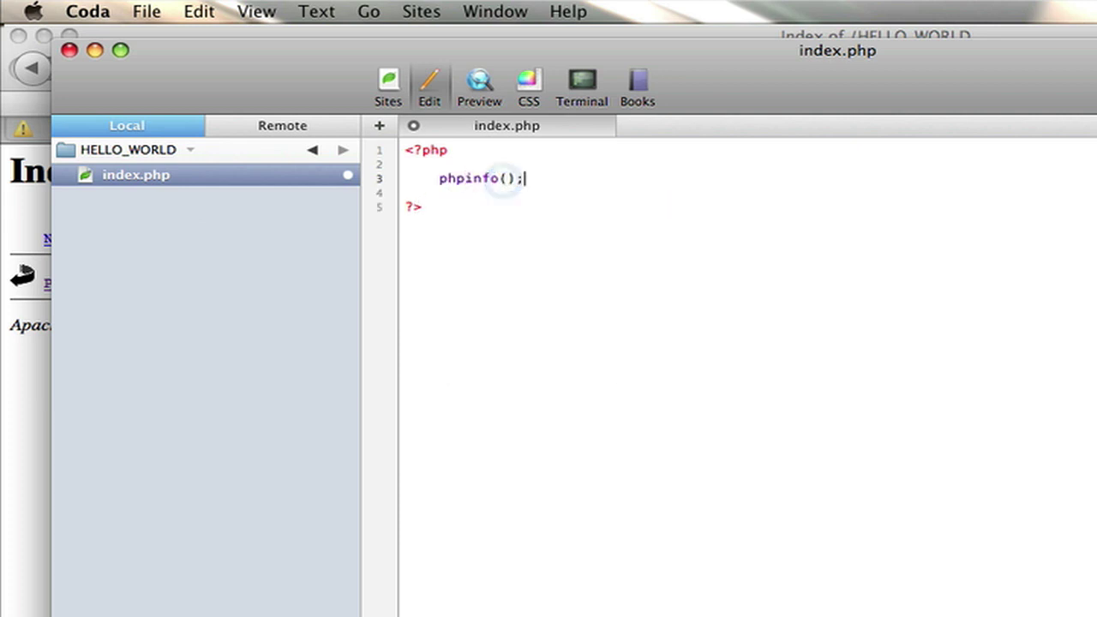
{"action": "key", "text": "super+s"}
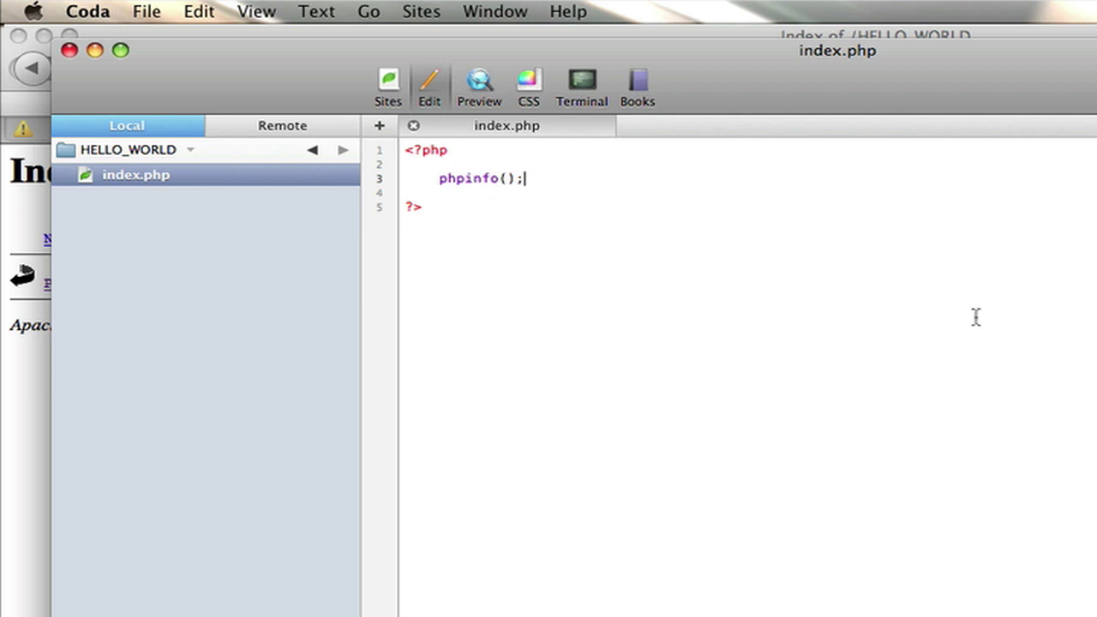
{"action": "key", "text": "super+Tab"}
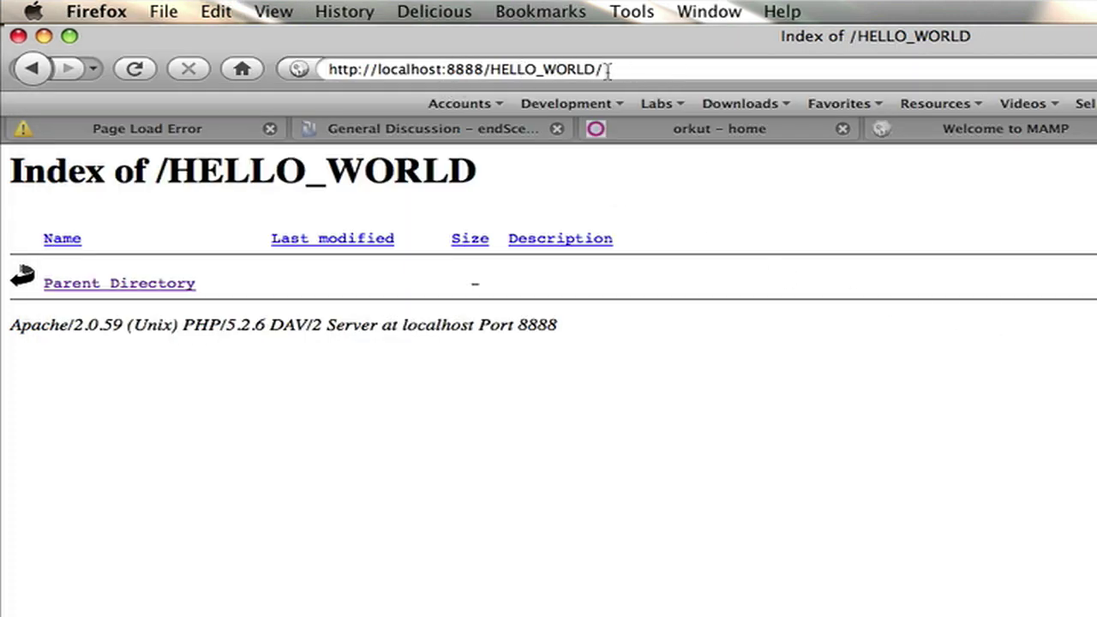
- Reload localhost:8888/HELLO_WORLD/ and scroll through the PHP Version 5.2.6 phpinfo output
{"action": "left_click", "coordinate": [144, 76]}
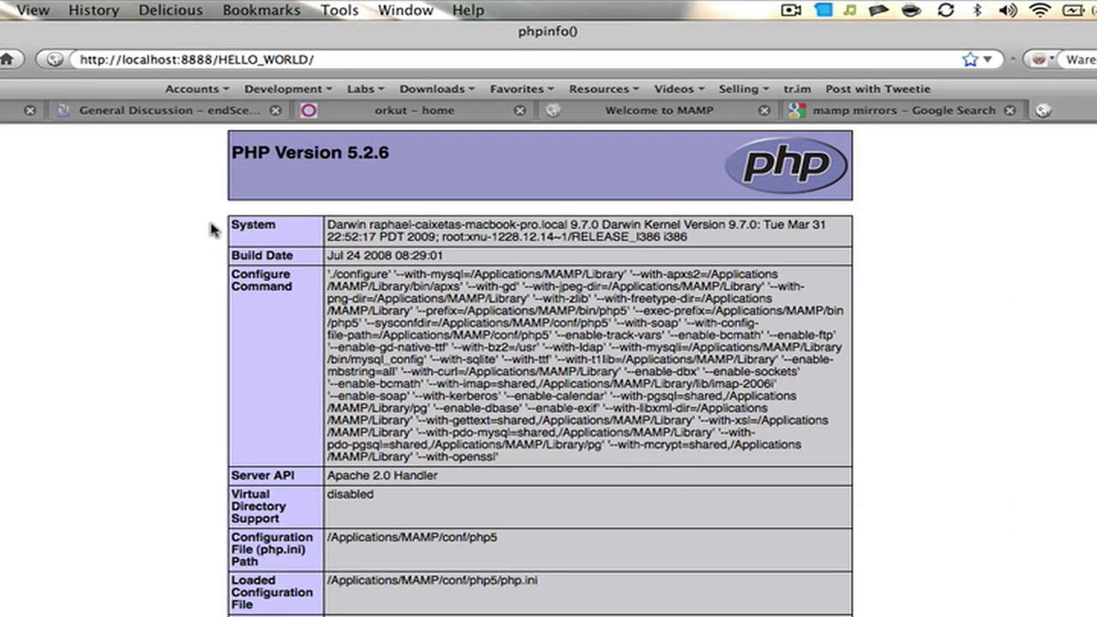
{"action": "scroll", "coordinate": [213, 228], "scroll_direction": "down", "scroll_amount": 20}
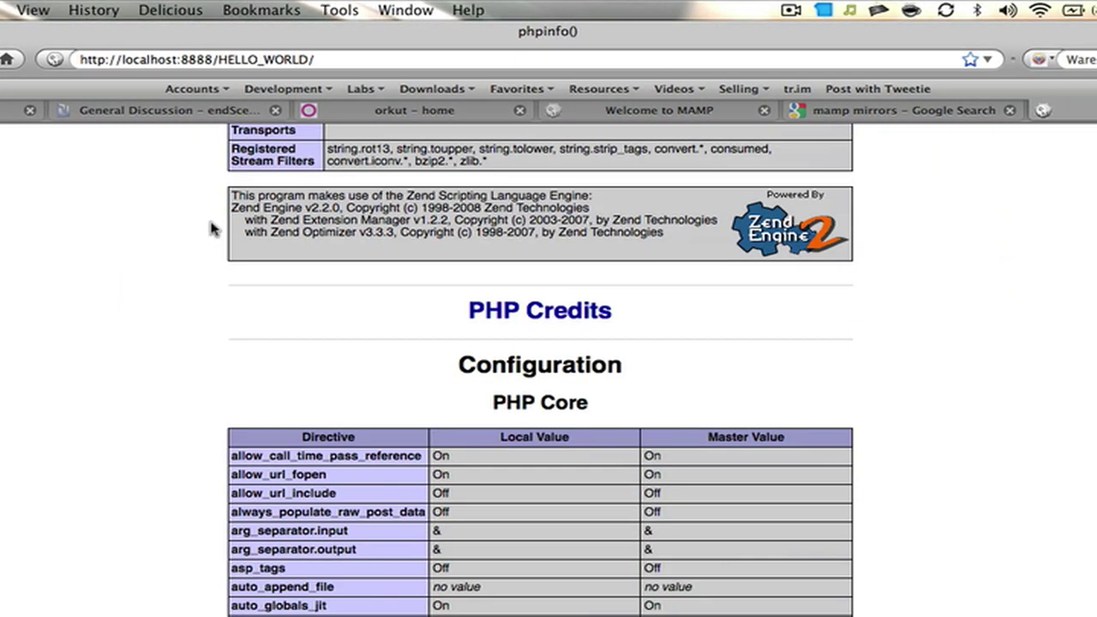
{"action": "scroll", "coordinate": [213, 228], "scroll_direction": "down", "scroll_amount": 10}
{"action": "scroll", "coordinate": [213, 228], "scroll_direction": "up", "scroll_amount": 20}
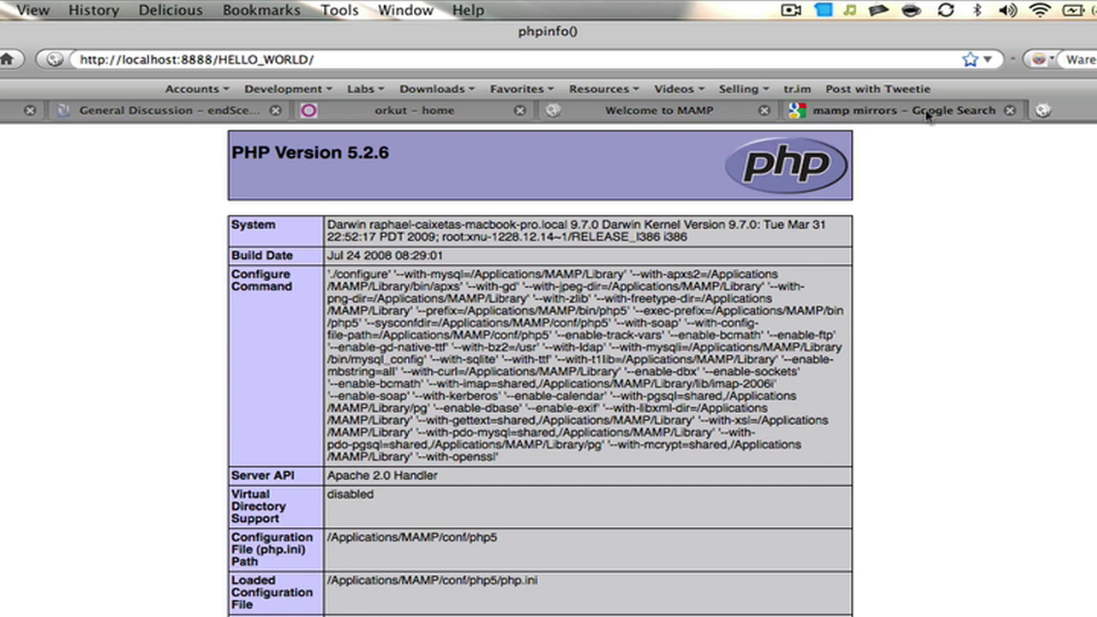
- Close the mamp mirrors tab and view the Welcome to MAMP page on port 8888
{"action": "left_click", "coordinate": [1009, 111]}
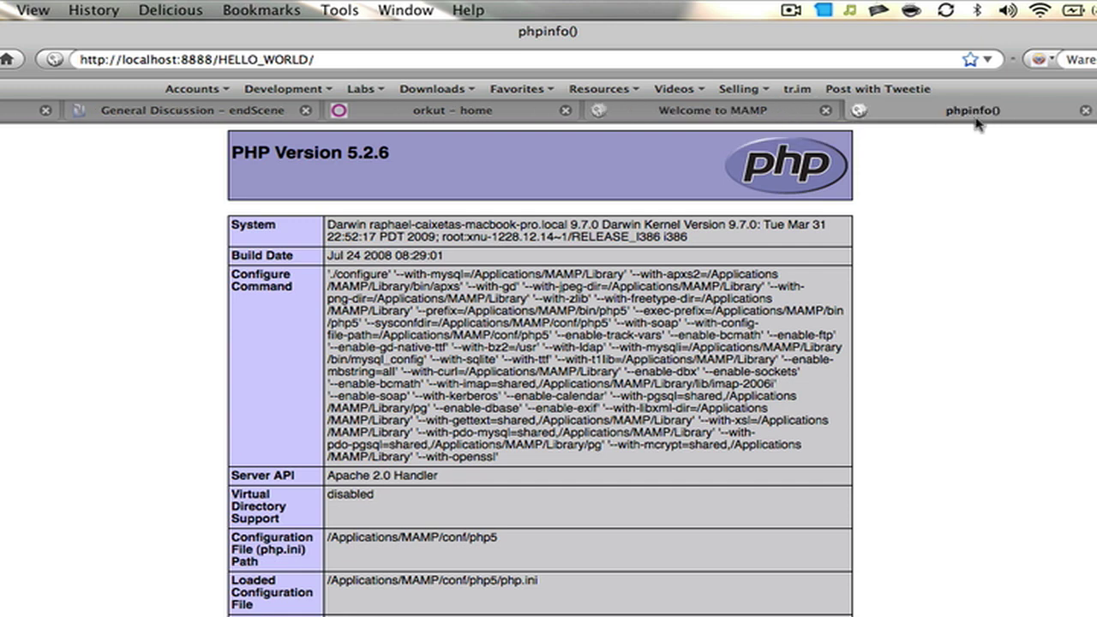
{"action": "left_click", "coordinate": [755, 119]}
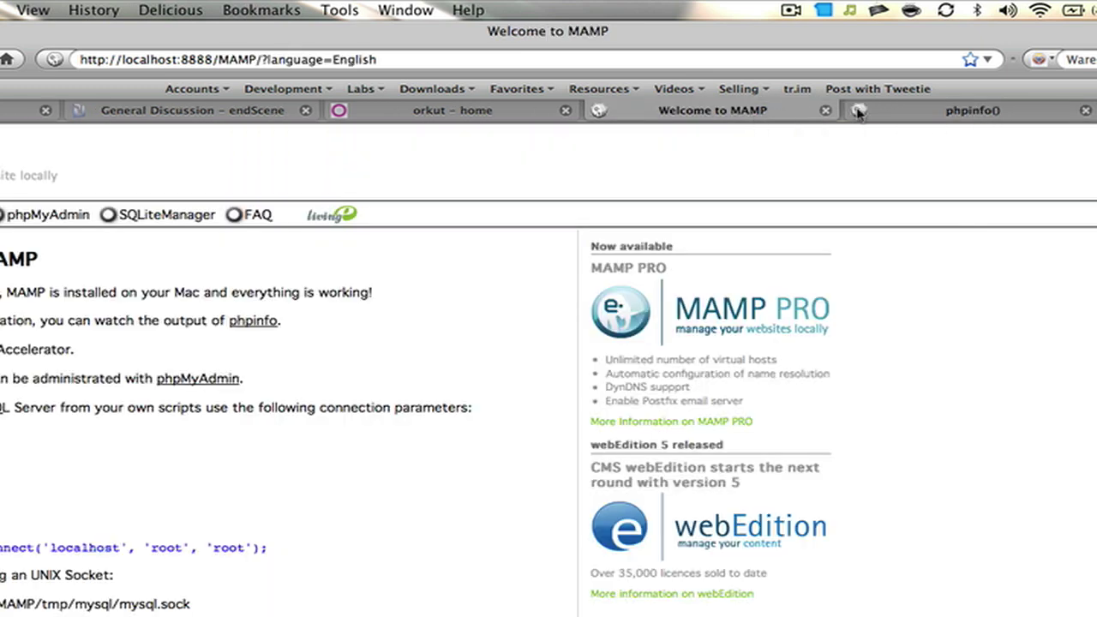
{"action": "scroll", "coordinate": [99, 408], "scroll_direction": "down", "scroll_amount": 1}
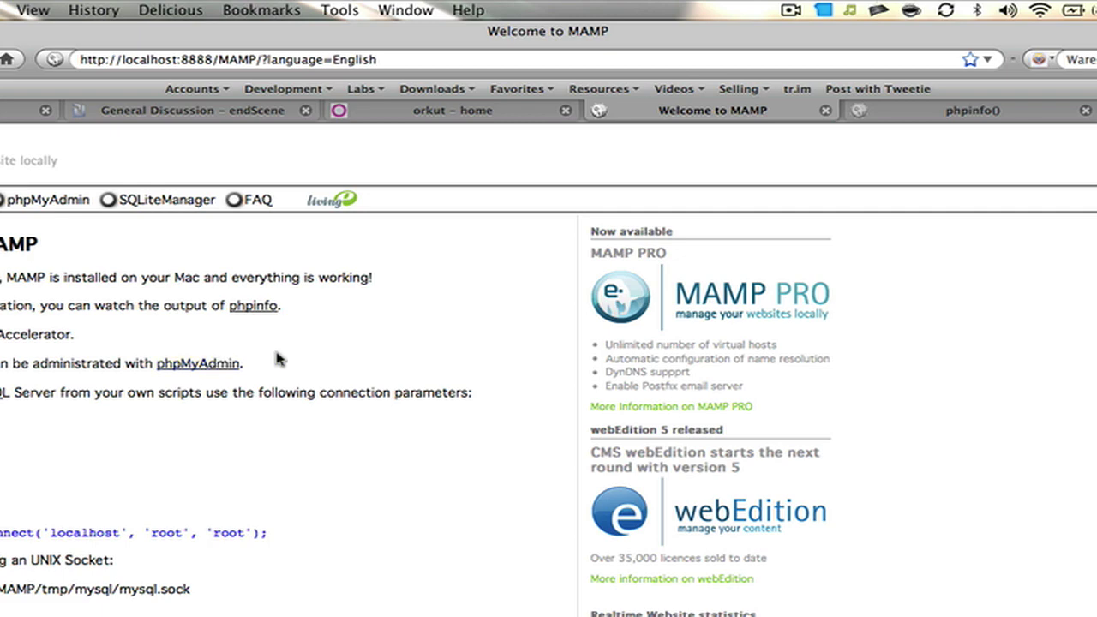
{"action": "scroll", "coordinate": [309, 367], "scroll_direction": "up", "scroll_amount": 1}
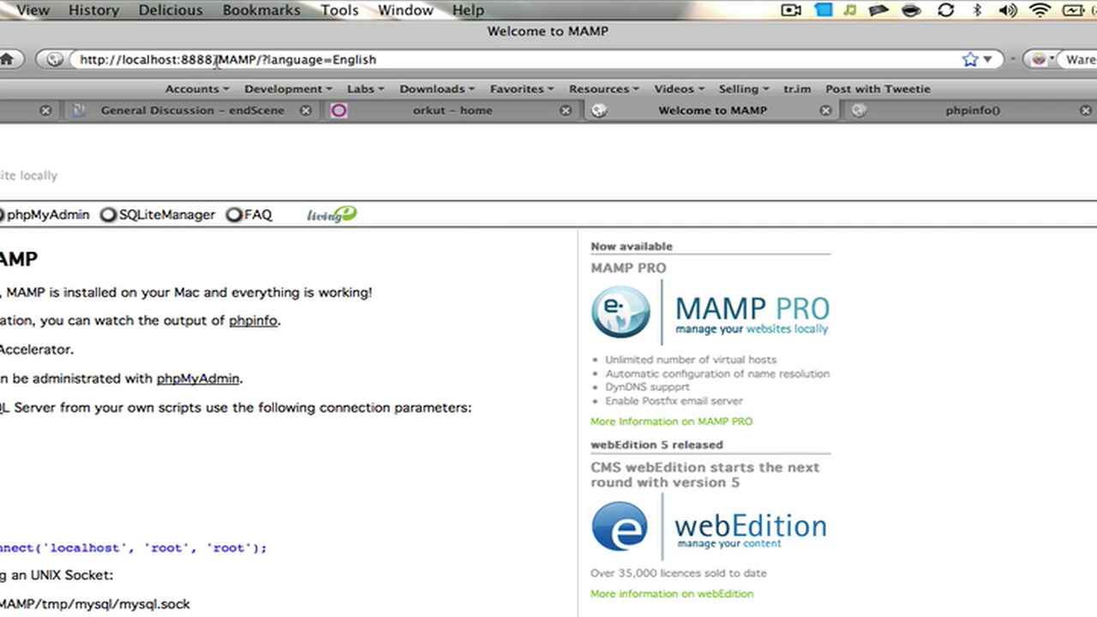
{"action": "left_click_drag", "start_coordinate": [211, 62], "coordinate": [184, 60]}
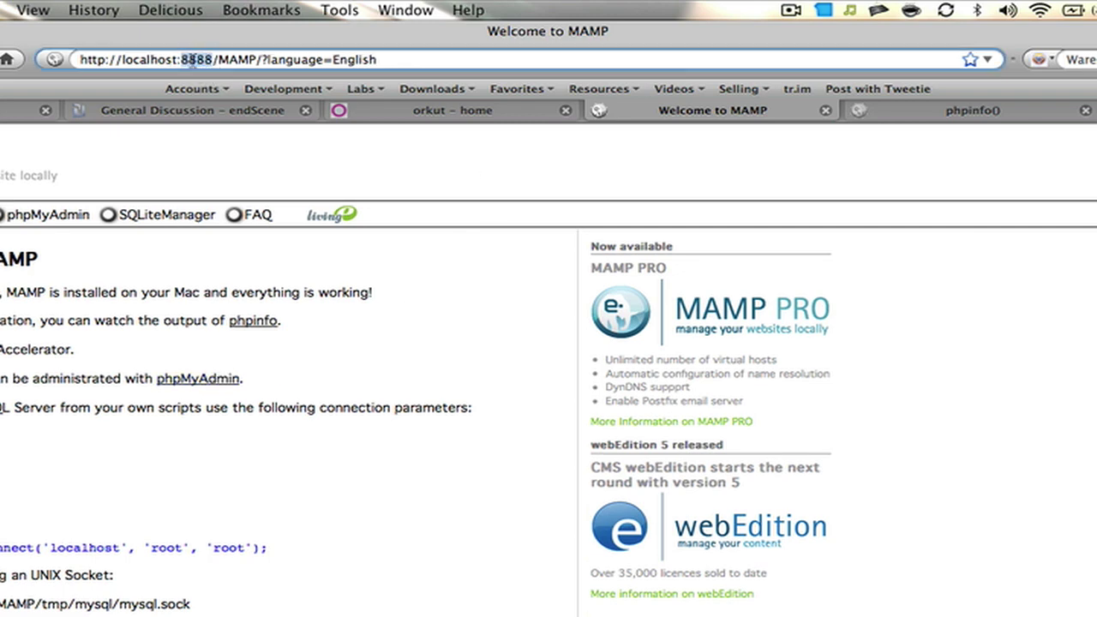
- Open phpMyAdmin, close its tab, and minimize Firefox to bring Coda forward
{"action": "left_click", "coordinate": [168, 385]}
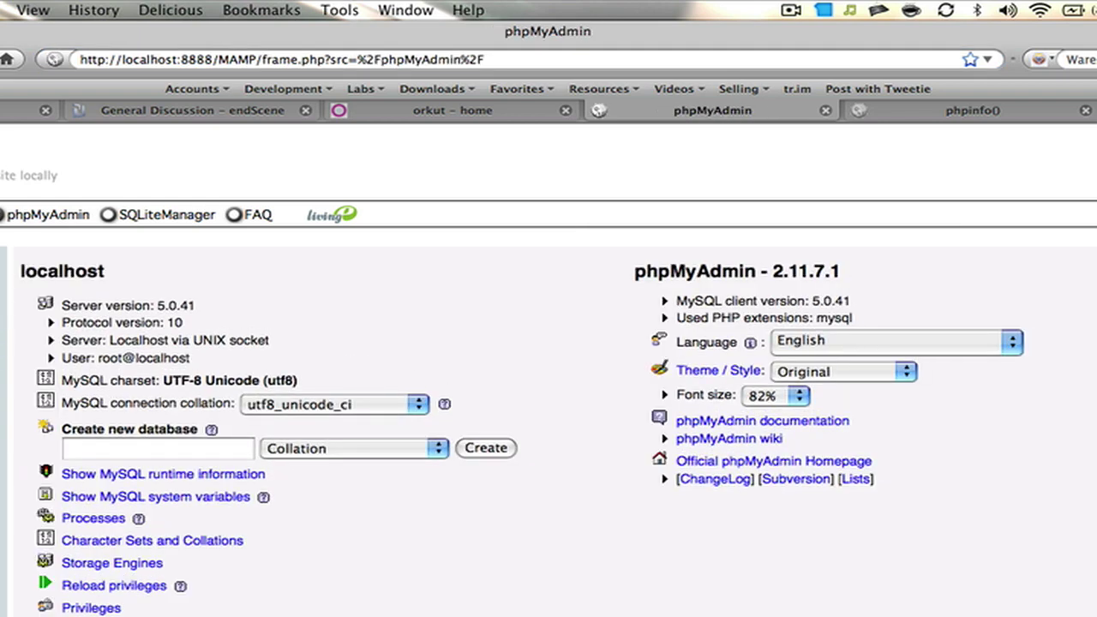
{"action": "left_click", "coordinate": [824, 111]}
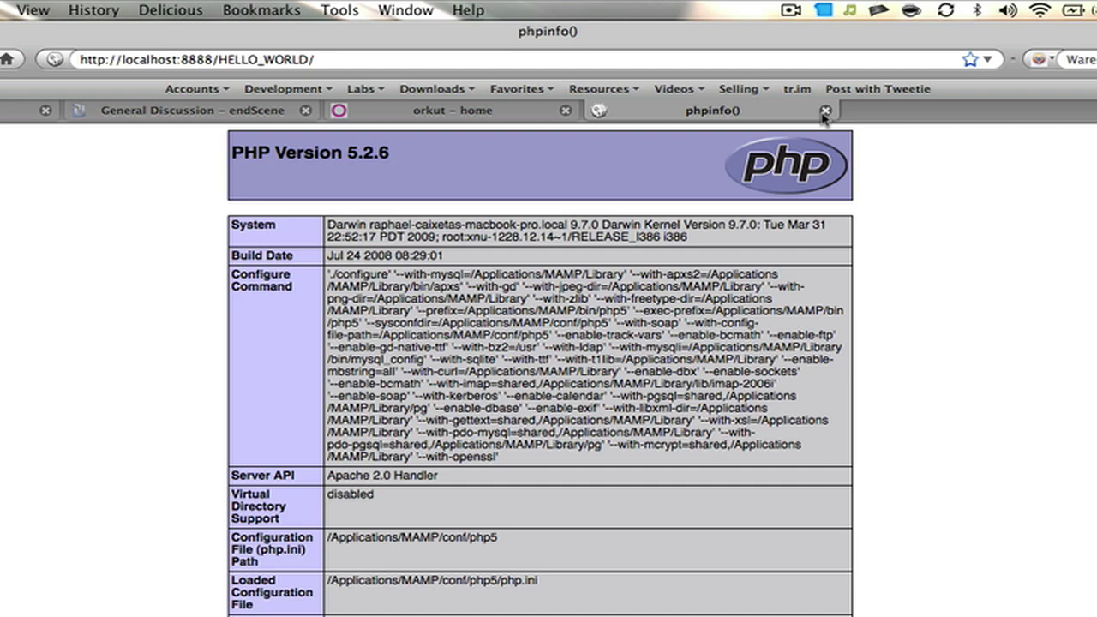
{"action": "key", "text": "super+m"}
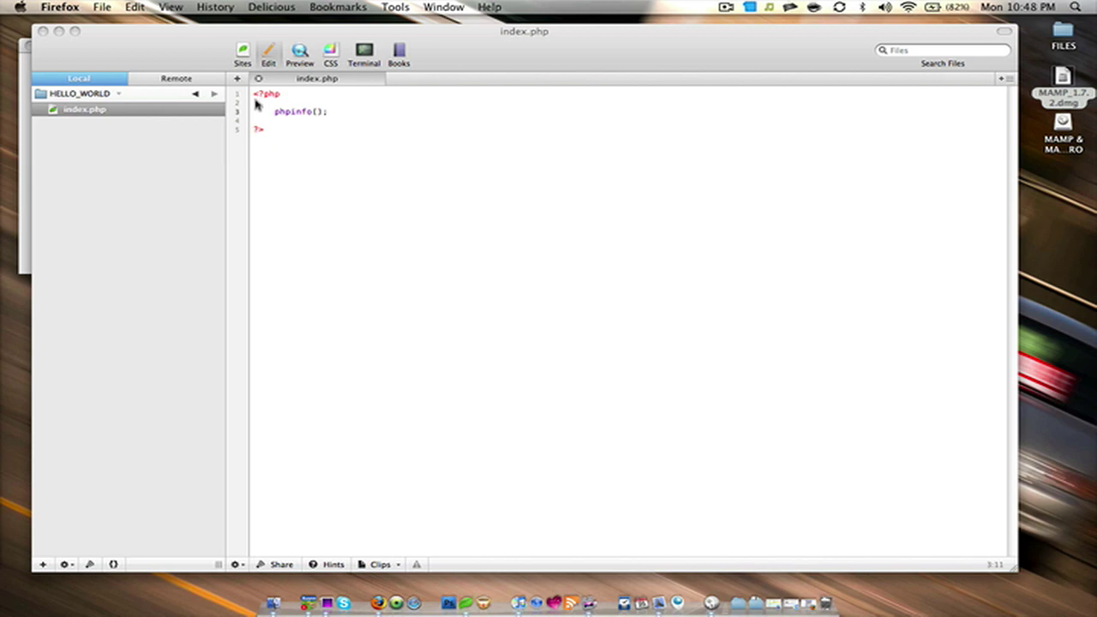
{"action": "left_click", "coordinate": [274, 105]}
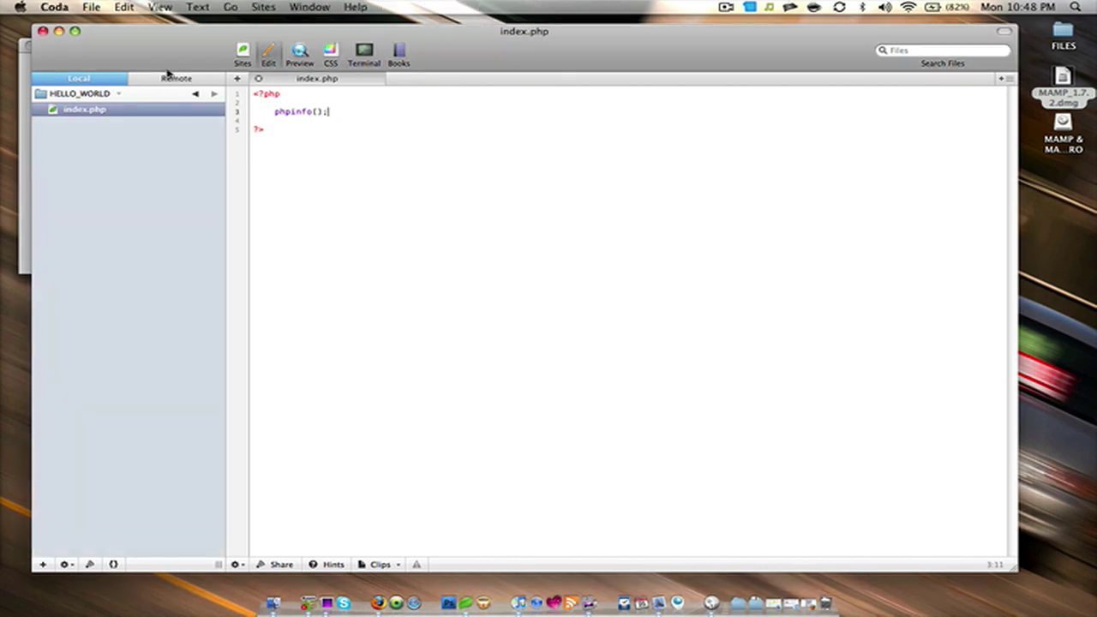
- Minimize Coda, then stop MAMP's Apache and MySQL servers and quit MAMP, returning to Finder
{"action": "left_click", "coordinate": [59, 32]}
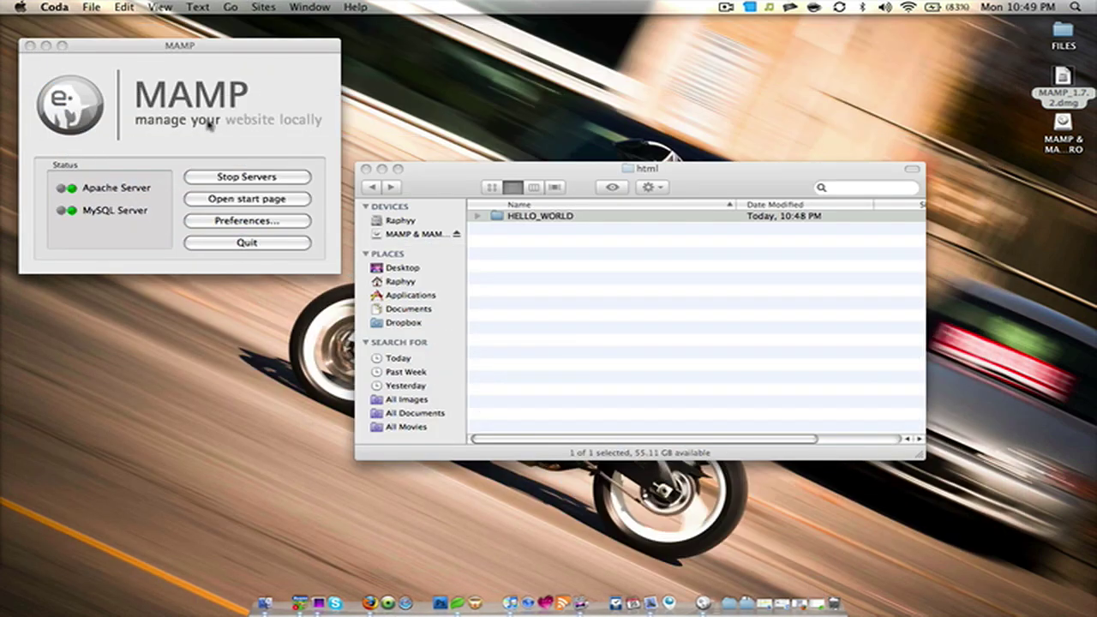
{"action": "left_click", "coordinate": [216, 130]}
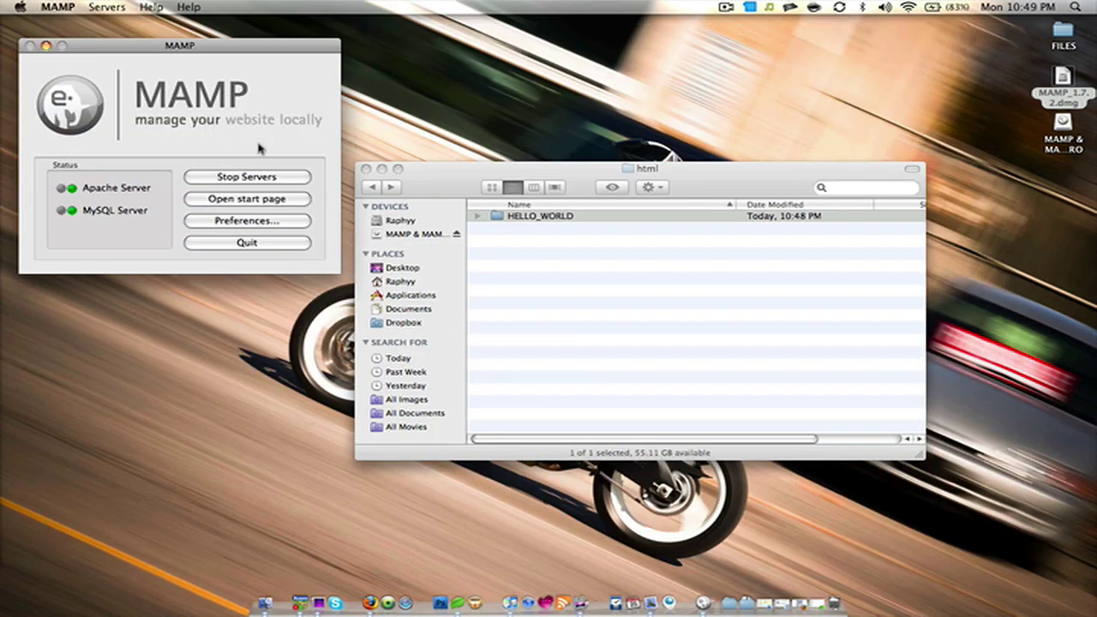
{"action": "mouse_move", "coordinate": [232, 44]}
{"action": "left_mouse_down"}
{"action": "mouse_move", "coordinate": [227, 21]}
{"action": "mouse_move", "coordinate": [210, 20]}
{"action": "mouse_move", "coordinate": [232, 34]}
{"action": "mouse_move", "coordinate": [231, 52]}
{"action": "left_mouse_up"}
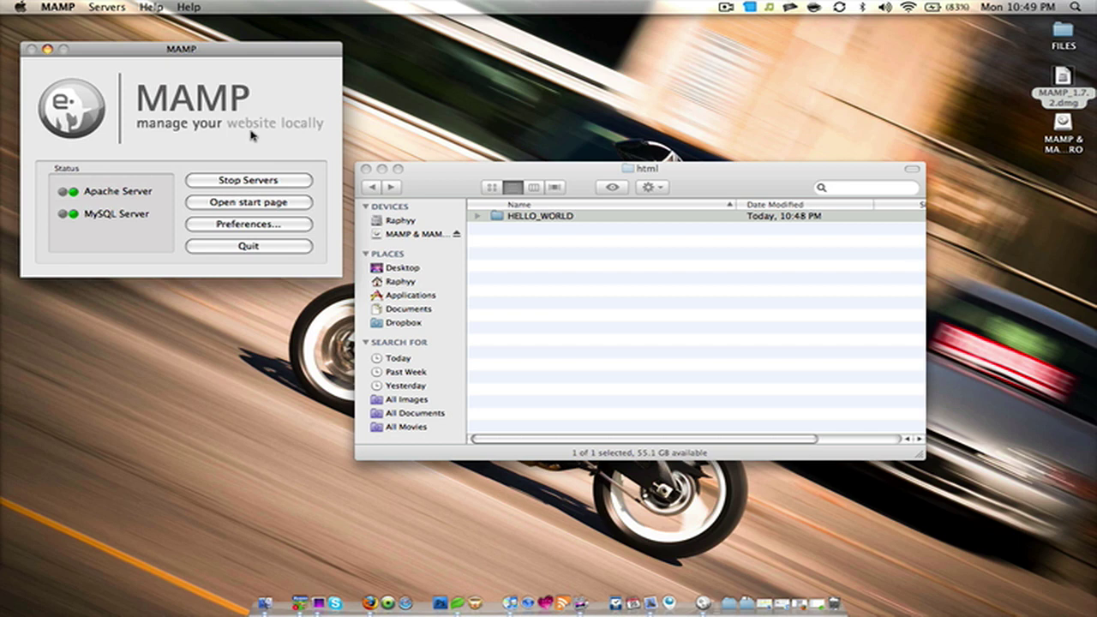
{"action": "left_click", "coordinate": [254, 248]}
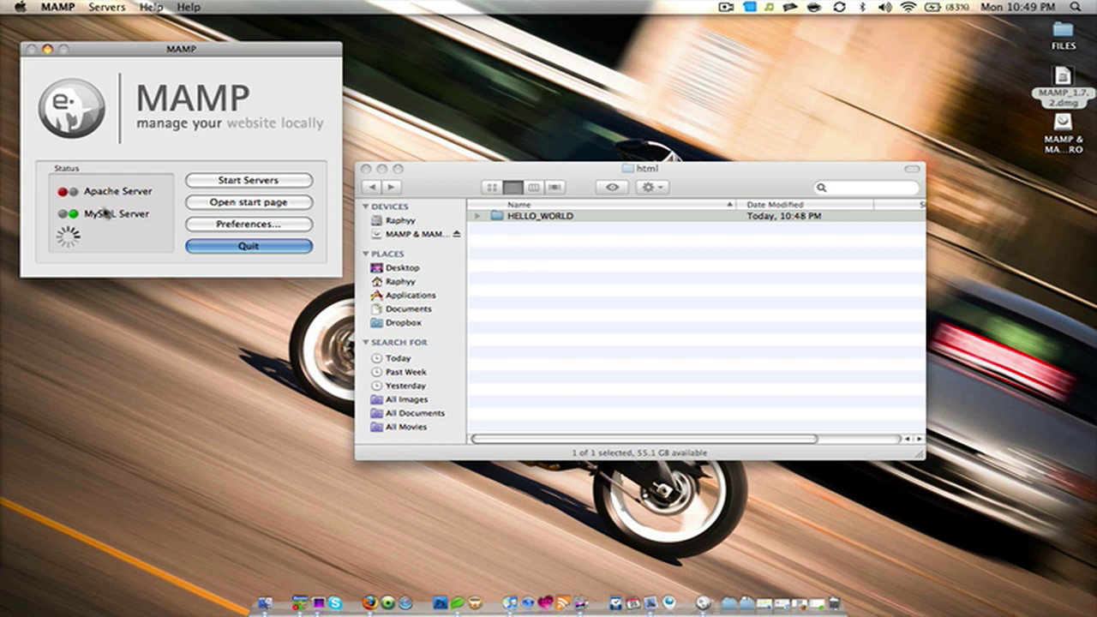
{"action": "left_click", "coordinate": [606, 275]}
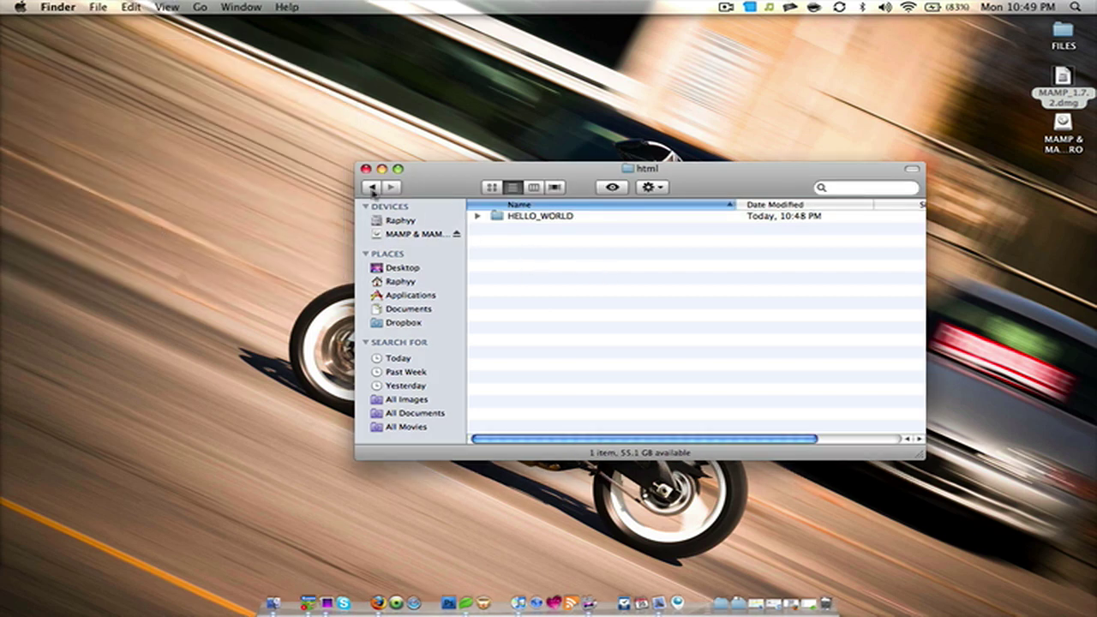
- Eject the MAMP & MAMP PRO installer disk and close the Finder window
{"action": "left_click", "coordinate": [370, 186]}
{"action": "left_click", "coordinate": [410, 295]}
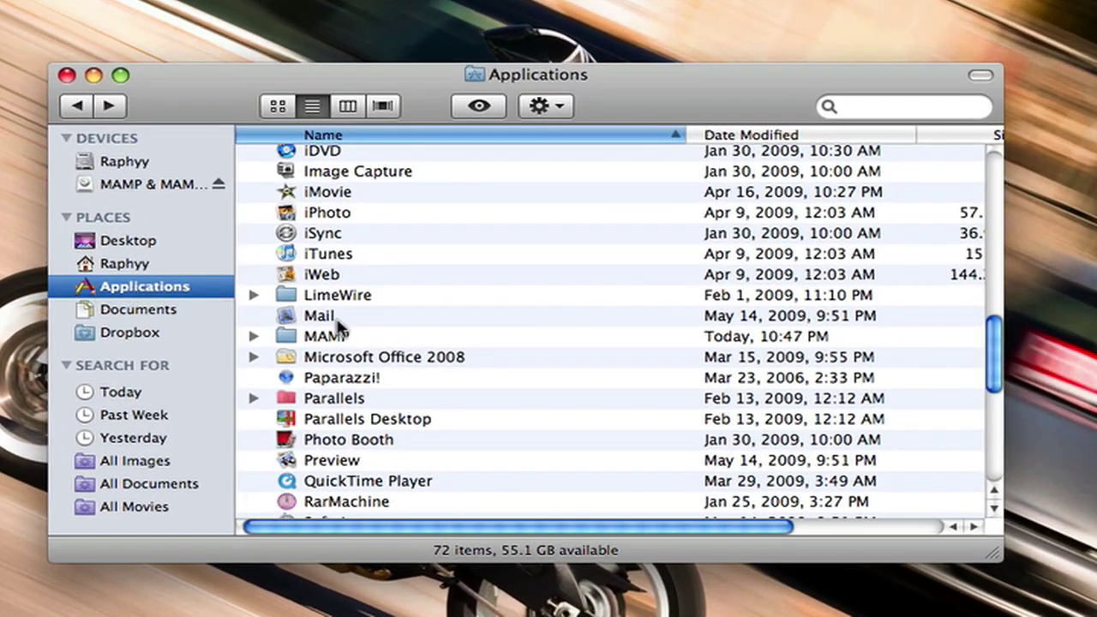
{"action": "left_click", "coordinate": [336, 333]}
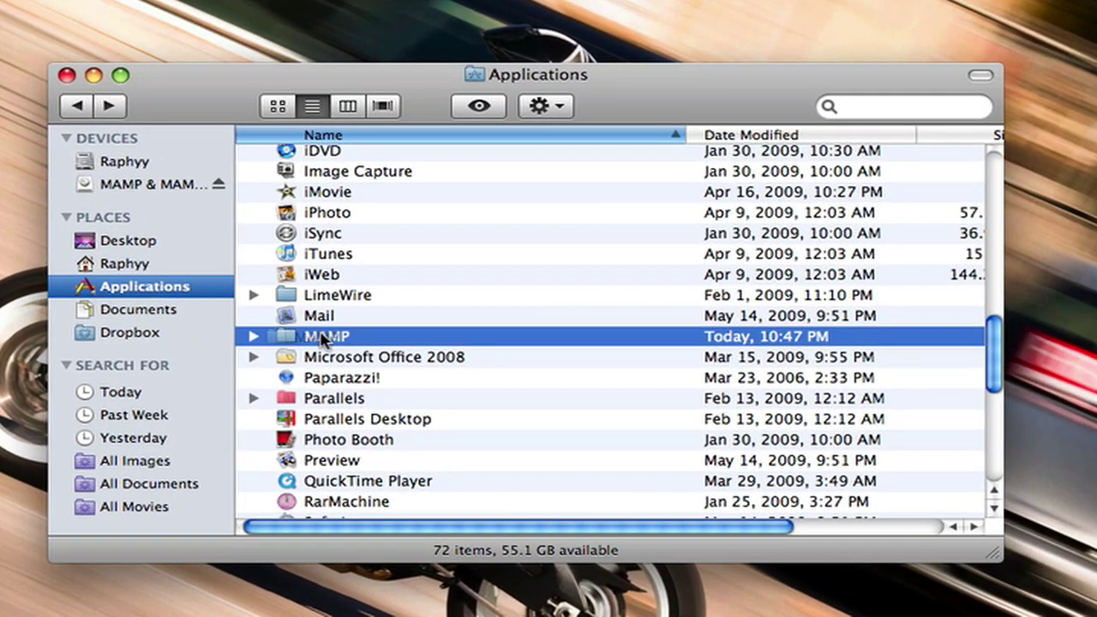
{"action": "mouse_move", "coordinate": [446, 337]}
{"action": "left_mouse_down"}
{"action": "mouse_move", "coordinate": [448, 355]}
{"action": "mouse_move", "coordinate": [436, 344]}
{"action": "left_mouse_up"}
{"action": "left_click", "coordinate": [219, 184]}
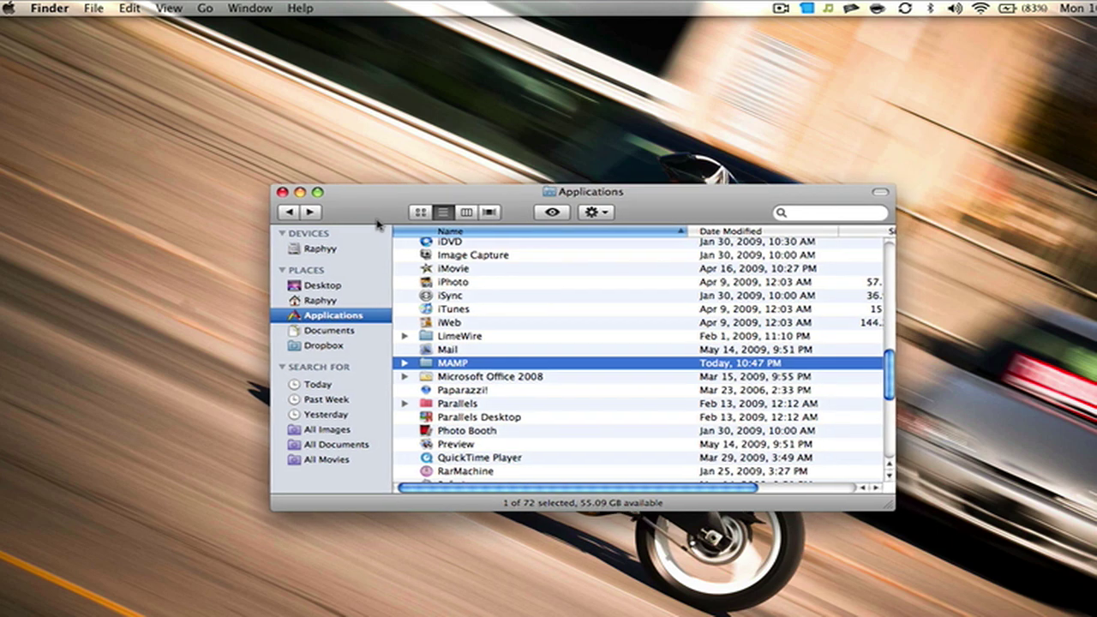
{"action": "left_click_drag", "start_coordinate": [377, 225], "coordinate": [370, 222]}
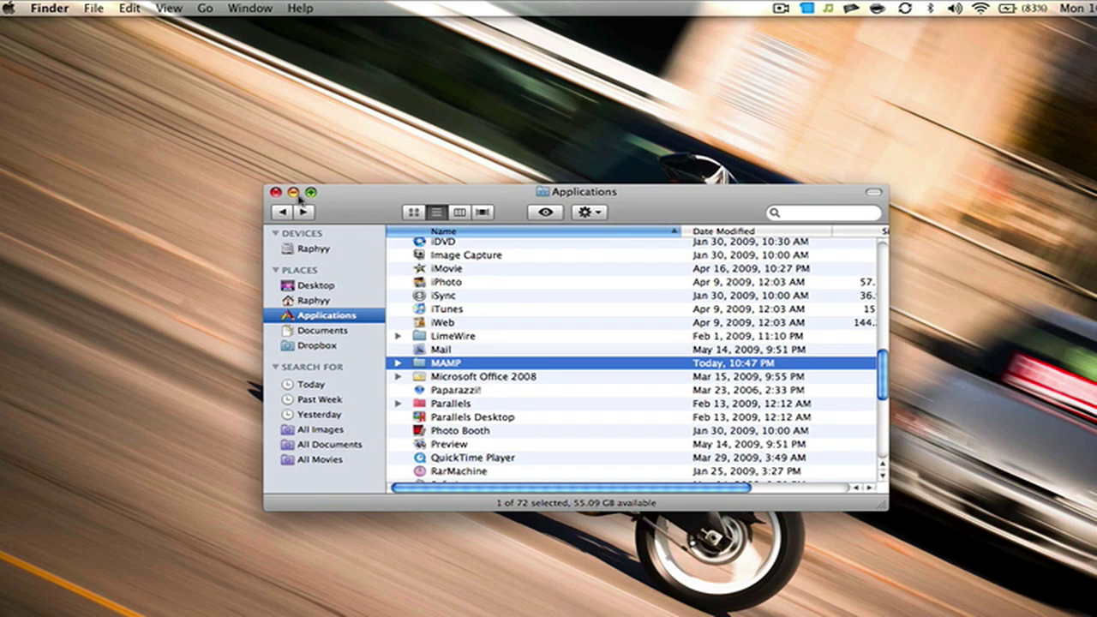
{"action": "left_click", "coordinate": [276, 192]}
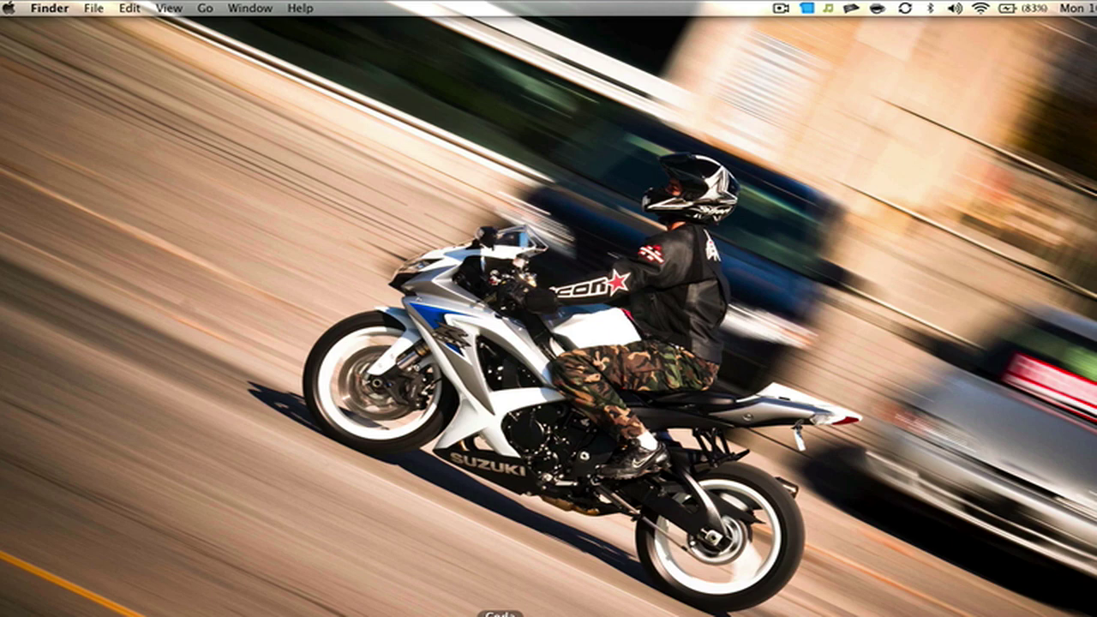
- Load panic.com/coda/ in Firefox, then minimise the browser to reveal the index.php editor
{"action": "left_click", "coordinate": [503, 610]}
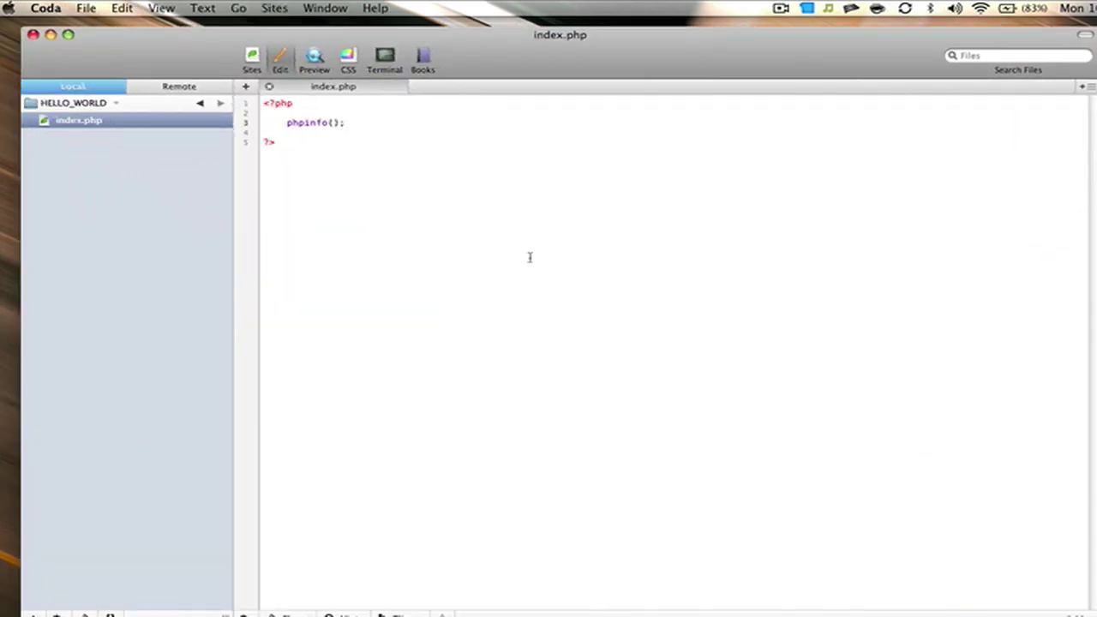
{"action": "left_click", "coordinate": [411, 612]}
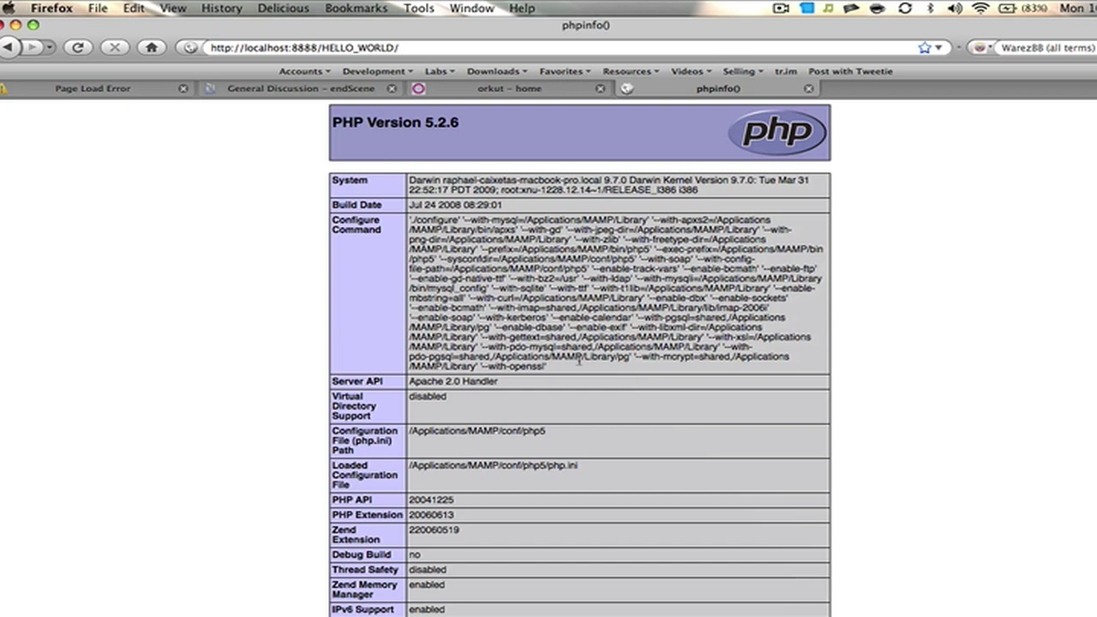
{"action": "key", "text": "super+l"}
{"action": "type", "text": "panic."}
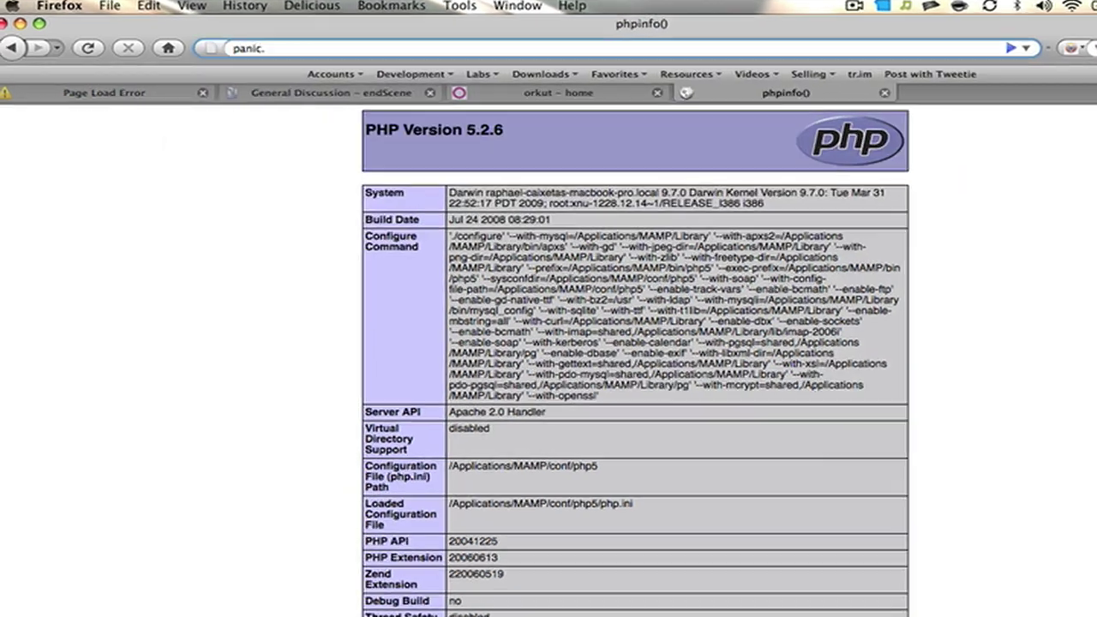
{"action": "type", "text": "com/coda/"}
{"action": "key", "text": "Return"}
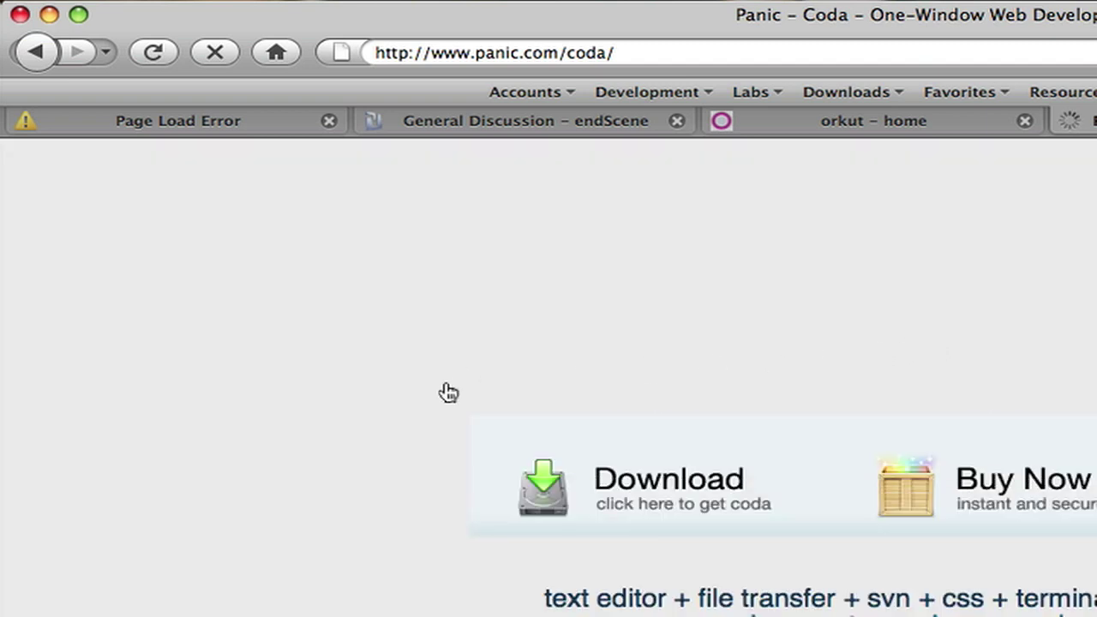
{"action": "mouse_move", "coordinate": [563, 489]}
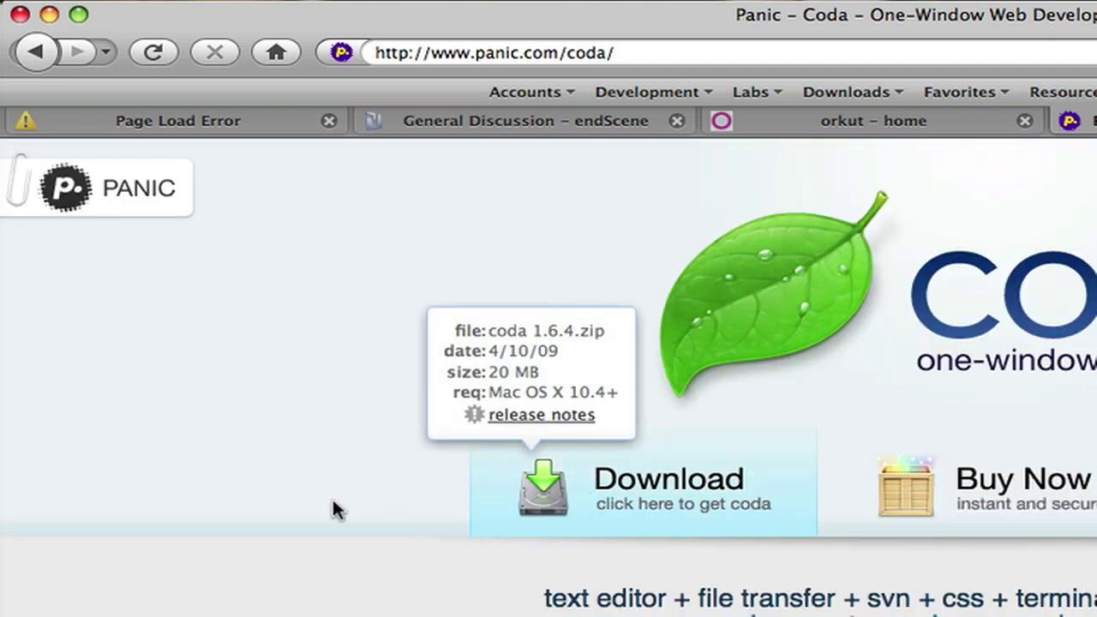
{"action": "left_click", "coordinate": [48, 15]}
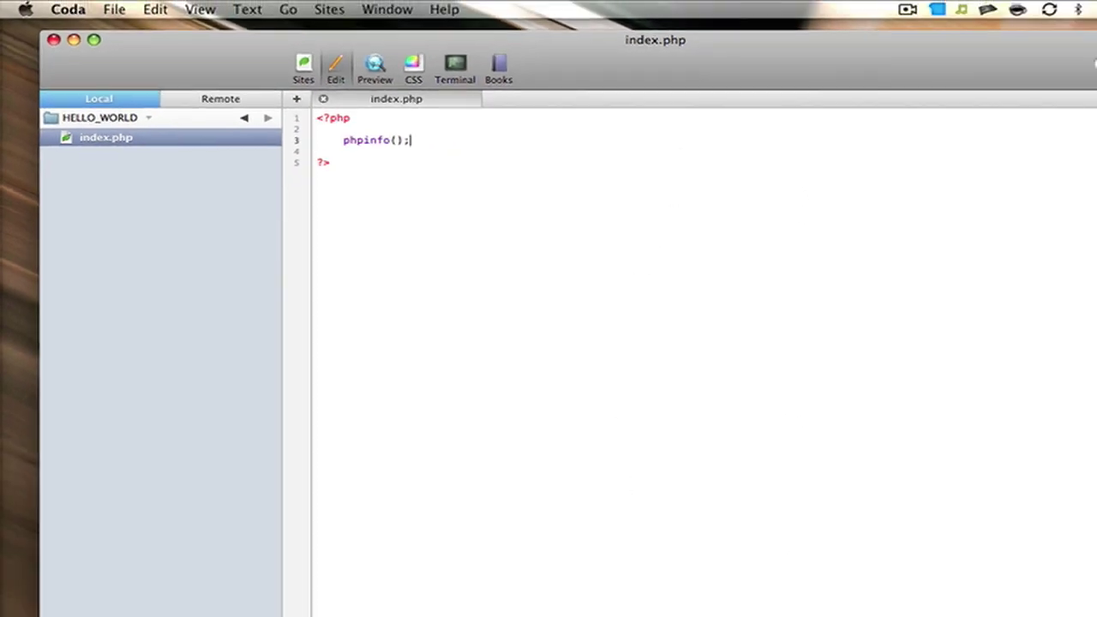
- Switch to Espresso and drag the empty zeep.php window onto the right of Coda's index.php
{"action": "key", "text": "super+Tab"}
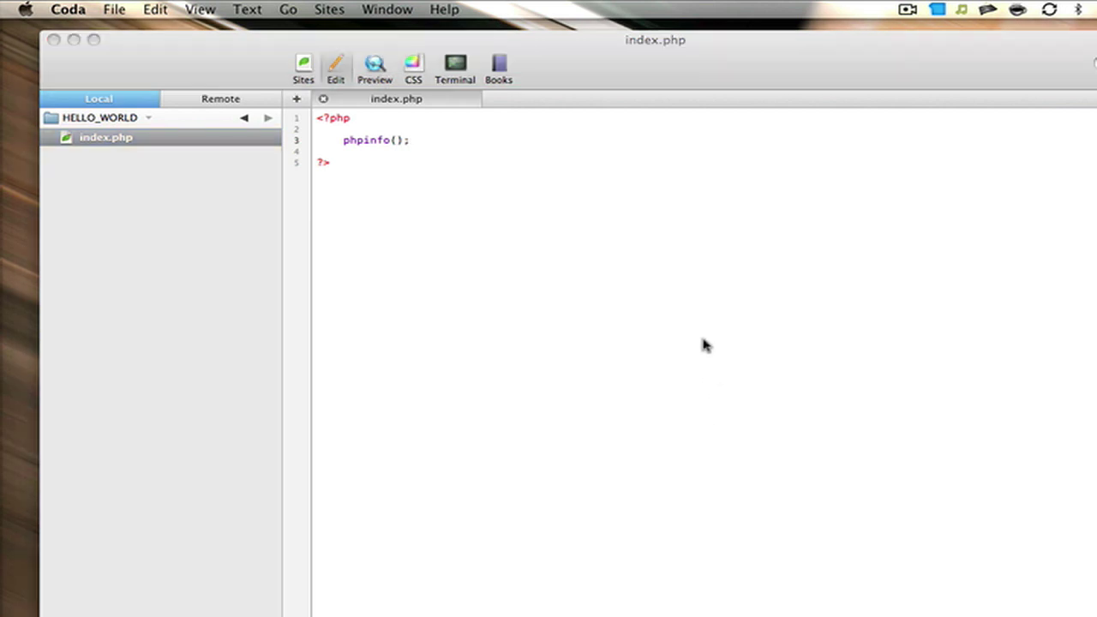
{"action": "left_click_drag", "start_coordinate": [0, 57], "coordinate": [823, 59]}
{"action": "left_click_drag", "start_coordinate": [732, 111], "coordinate": [915, 144]}
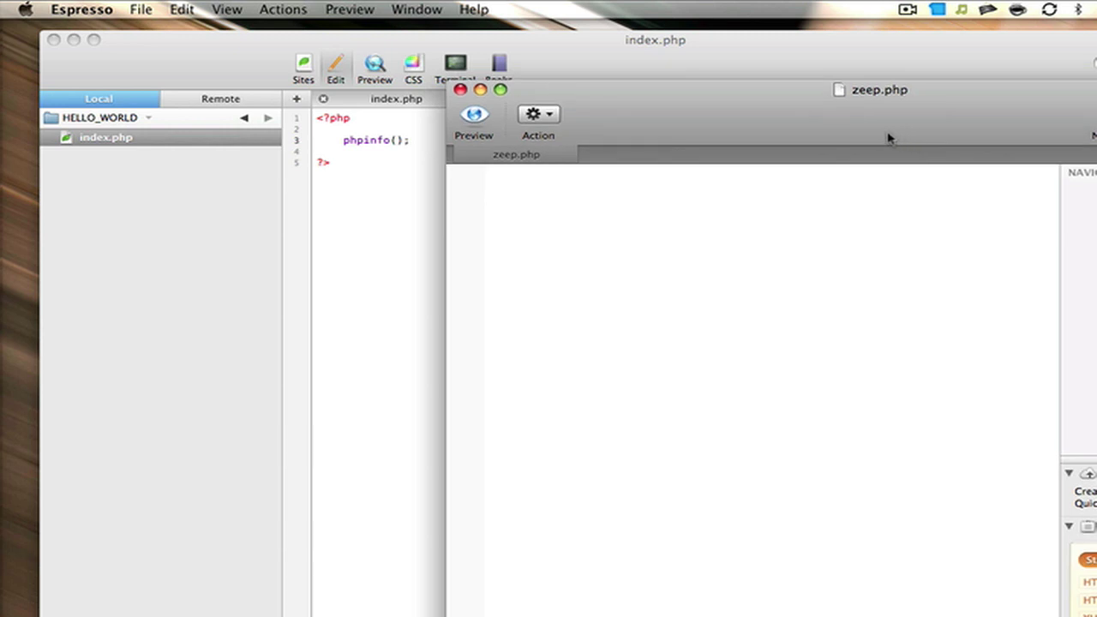
- Nudge Espresso's zeep.php aside and bring Coda's index.php window to the front, shifted slightly right
{"action": "left_click_drag", "start_coordinate": [888, 138], "coordinate": [883, 138]}
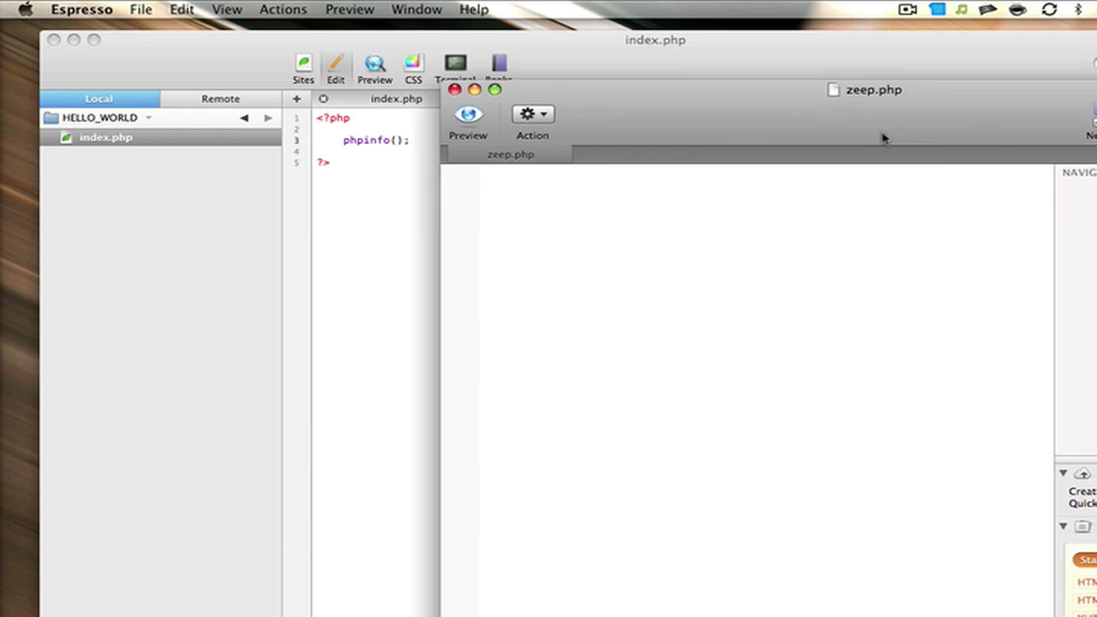
{"action": "left_click", "coordinate": [686, 78]}
{"action": "left_click_drag", "start_coordinate": [686, 78], "coordinate": [695, 79]}
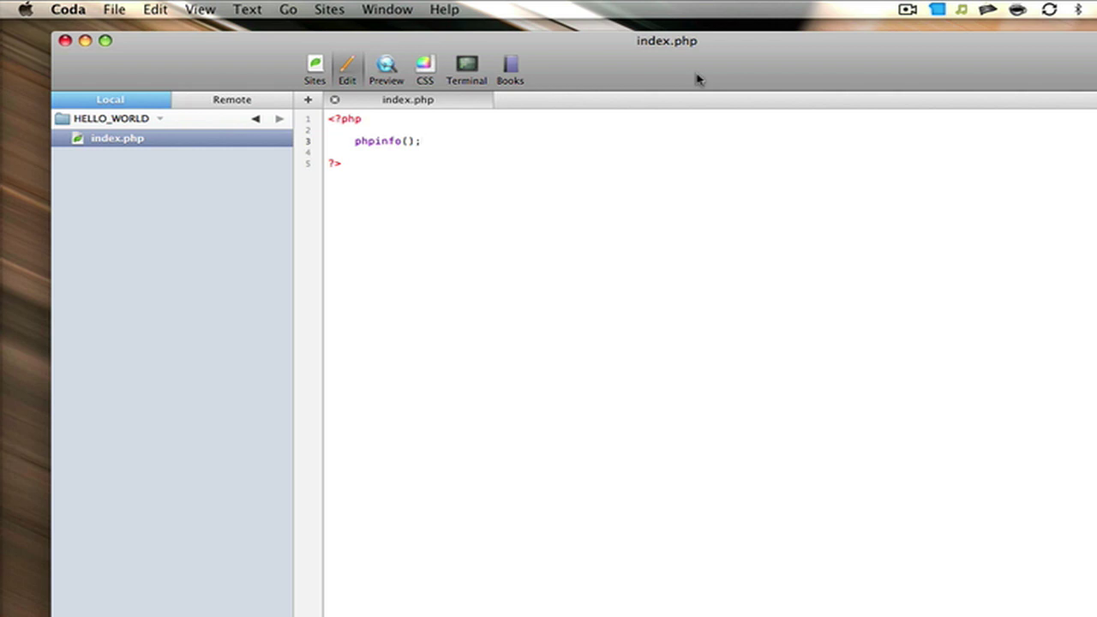
{"action": "left_click_drag", "start_coordinate": [697, 79], "coordinate": [702, 86]}
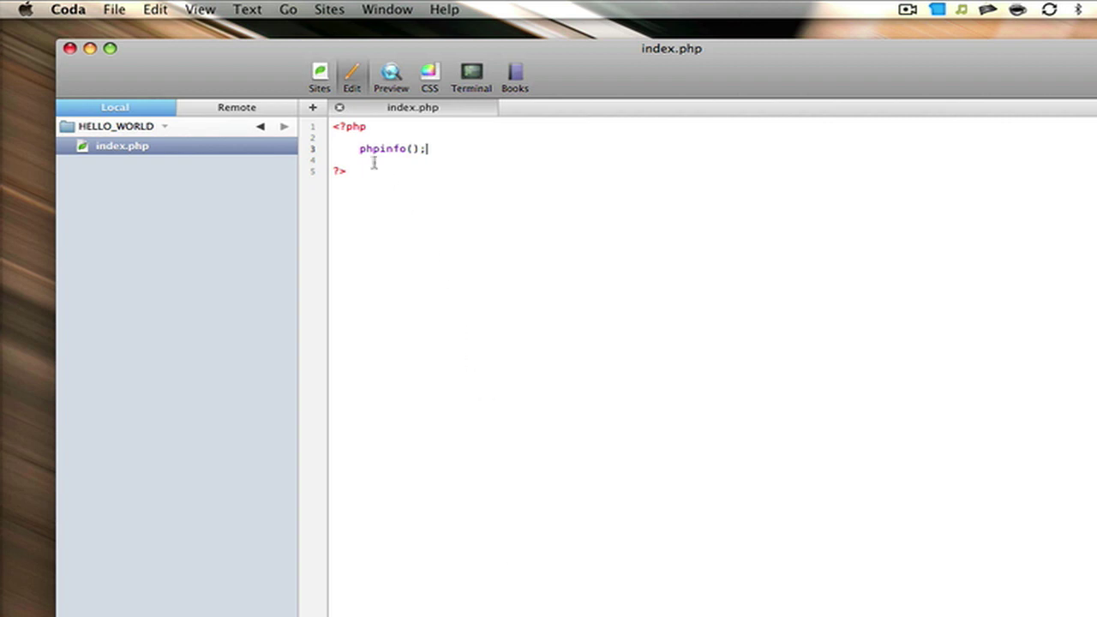
{"action": "left_click_drag", "start_coordinate": [426, 149], "coordinate": [351, 150]}
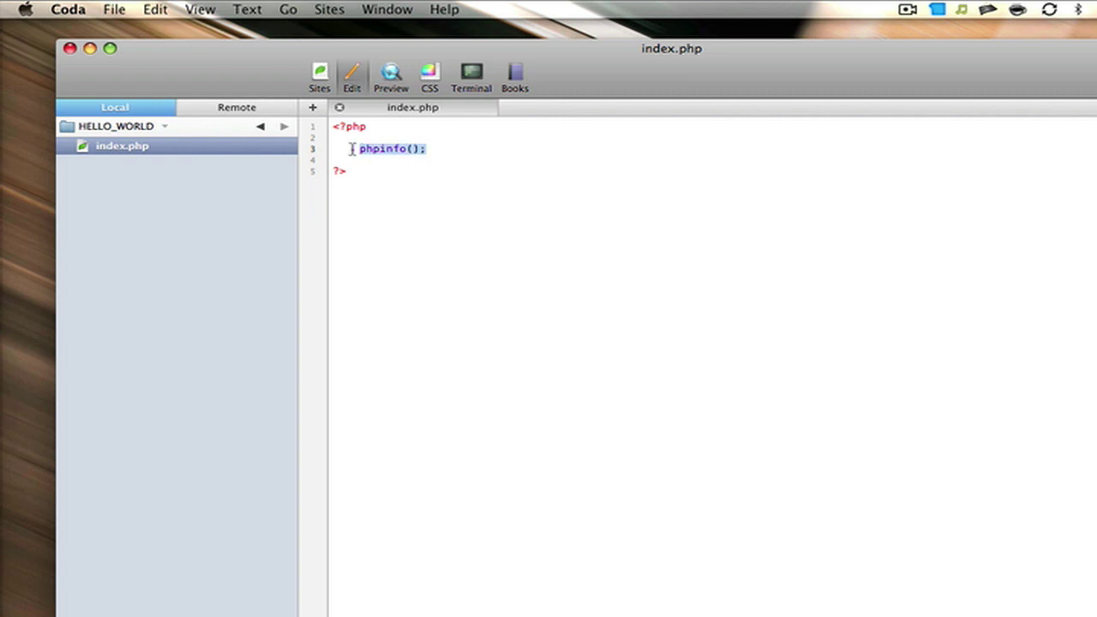
{"action": "left_click", "coordinate": [419, 153]}
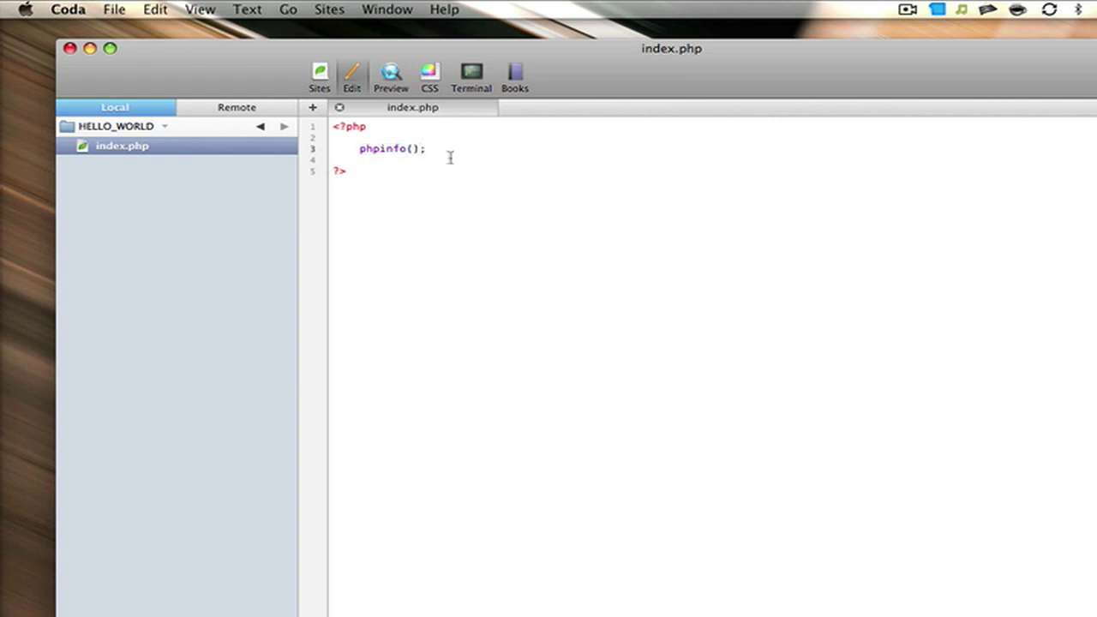
{"action": "left_click_drag", "start_coordinate": [326, 152], "coordinate": [329, 162]}
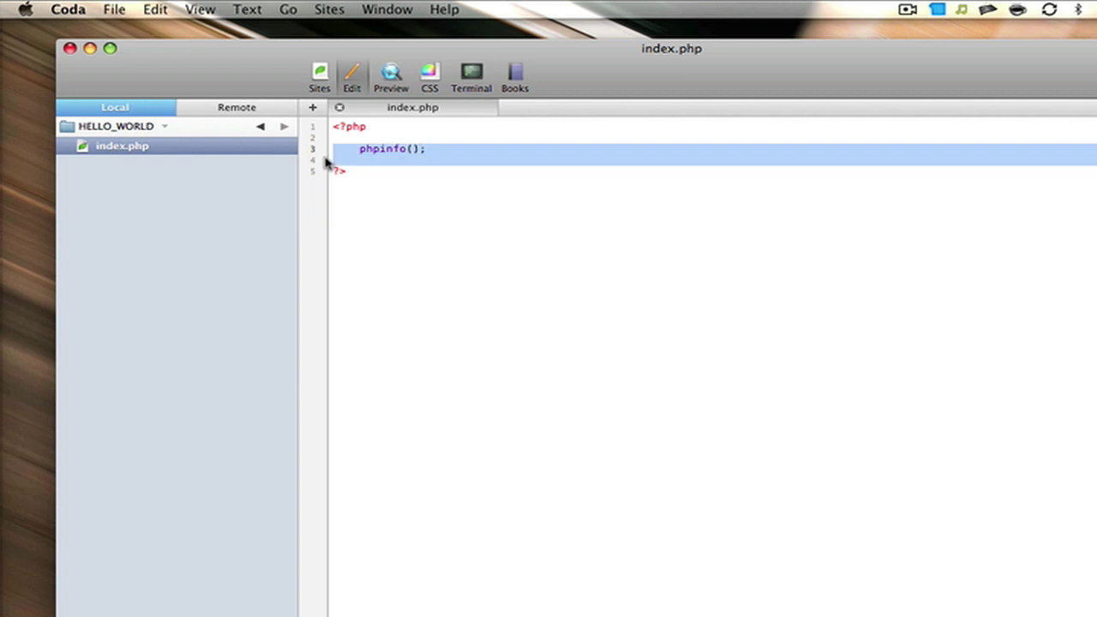
{"action": "left_click", "coordinate": [399, 174]}
{"action": "key", "text": "shift+Up"}
{"action": "key", "text": "shift+Up"}
{"action": "key", "text": "shift+Up"}
{"action": "key", "text": "shift+Up"}
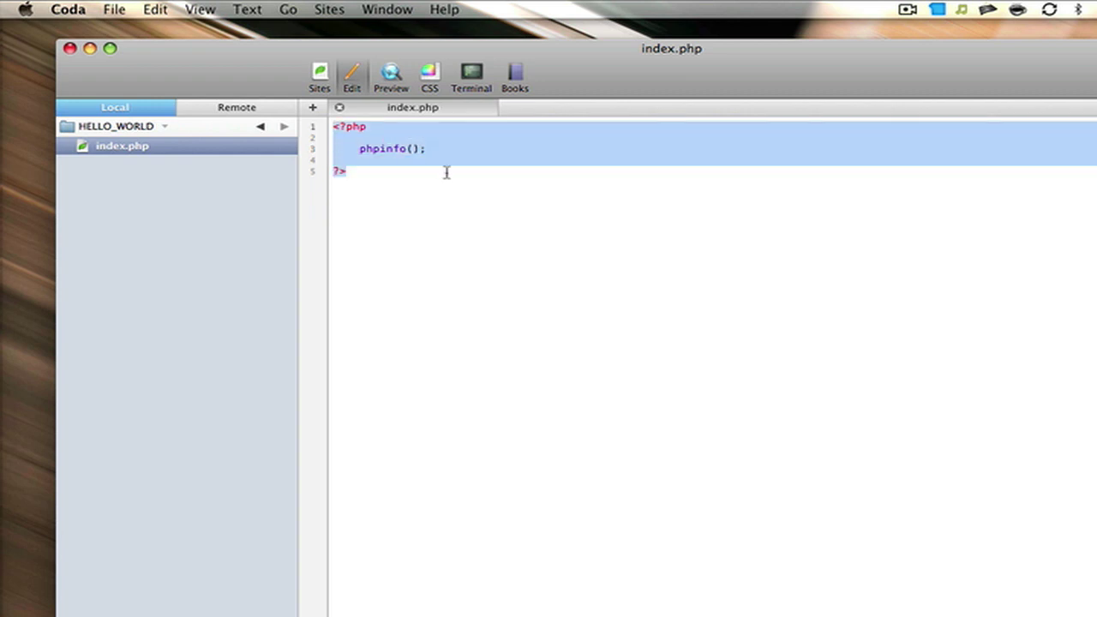
{"action": "left_click", "coordinate": [445, 171]}
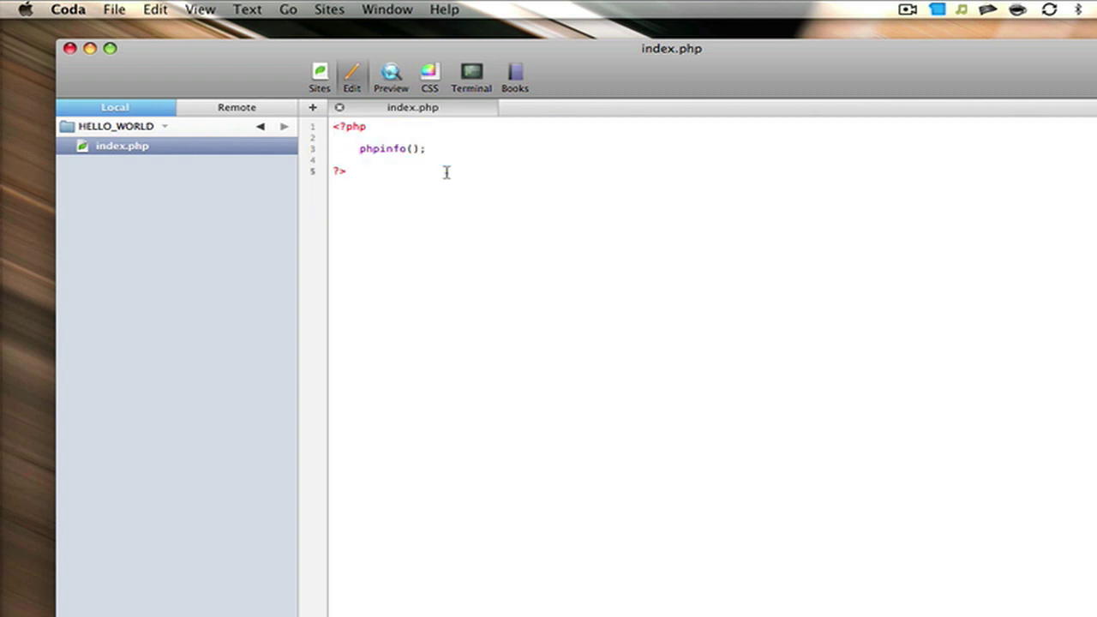
{"action": "left_click", "coordinate": [273, 205]}
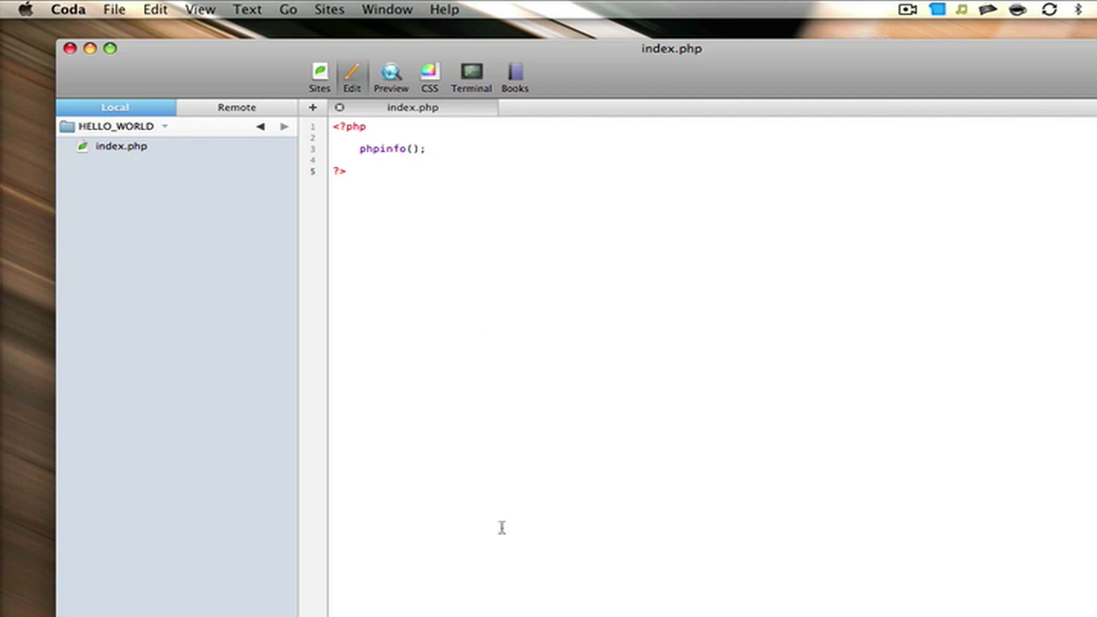
- Switch to Firefox and load the author's Twitter profile page from the address bar
{"action": "key", "text": "super+Tab"}
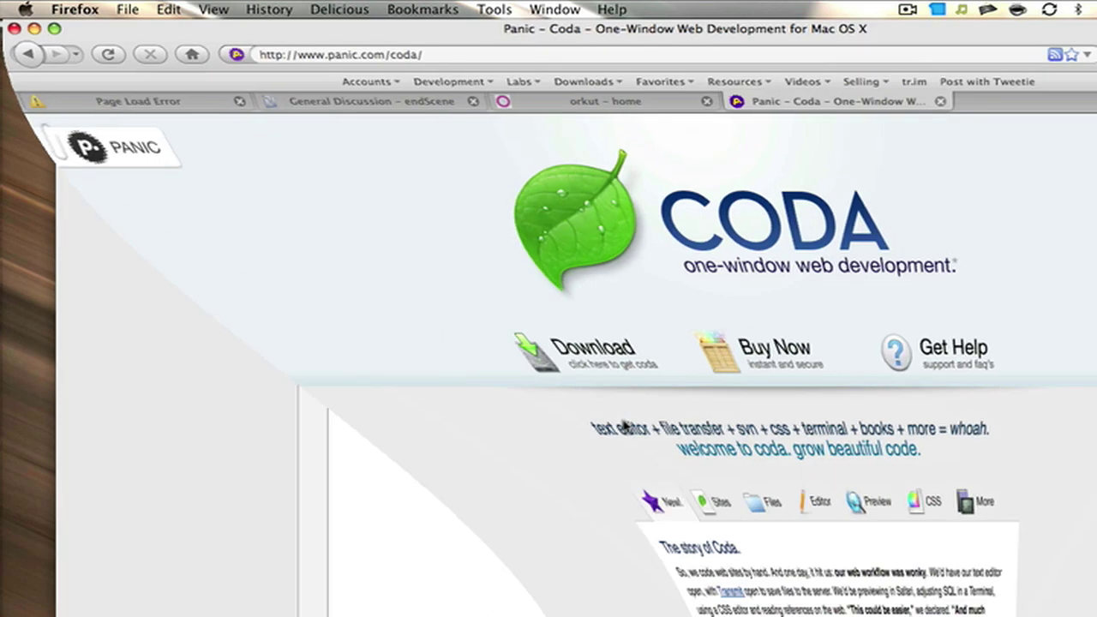
{"action": "key", "text": "super+l"}
{"action": "type", "text": "twitter.com/raphaelcaix"}
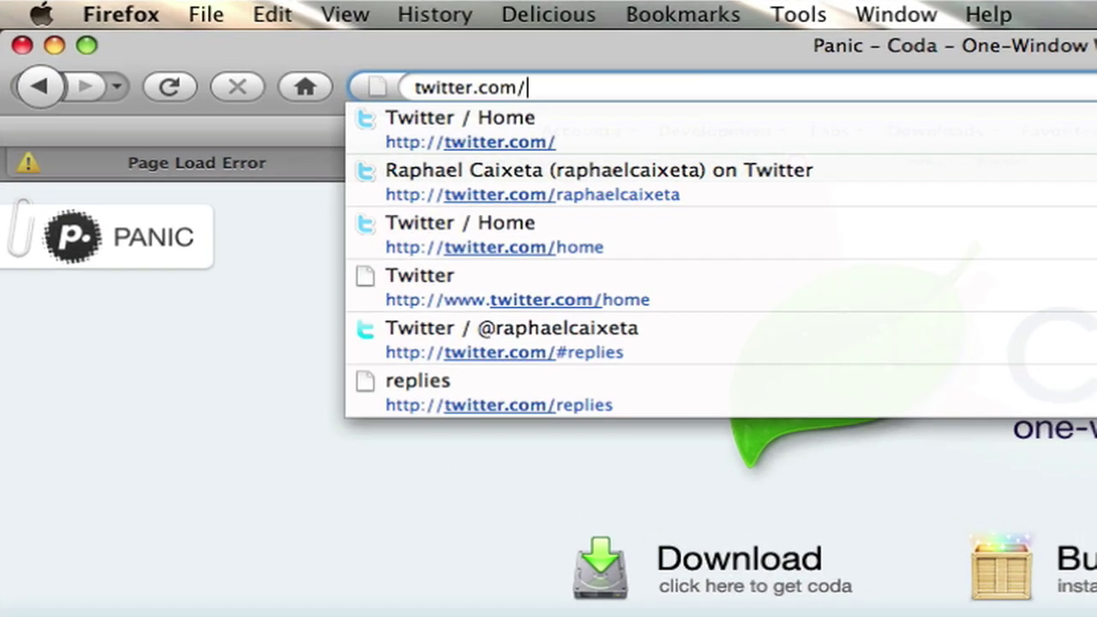
{"action": "type", "text": "eta"}
{"action": "key", "text": "Return"}
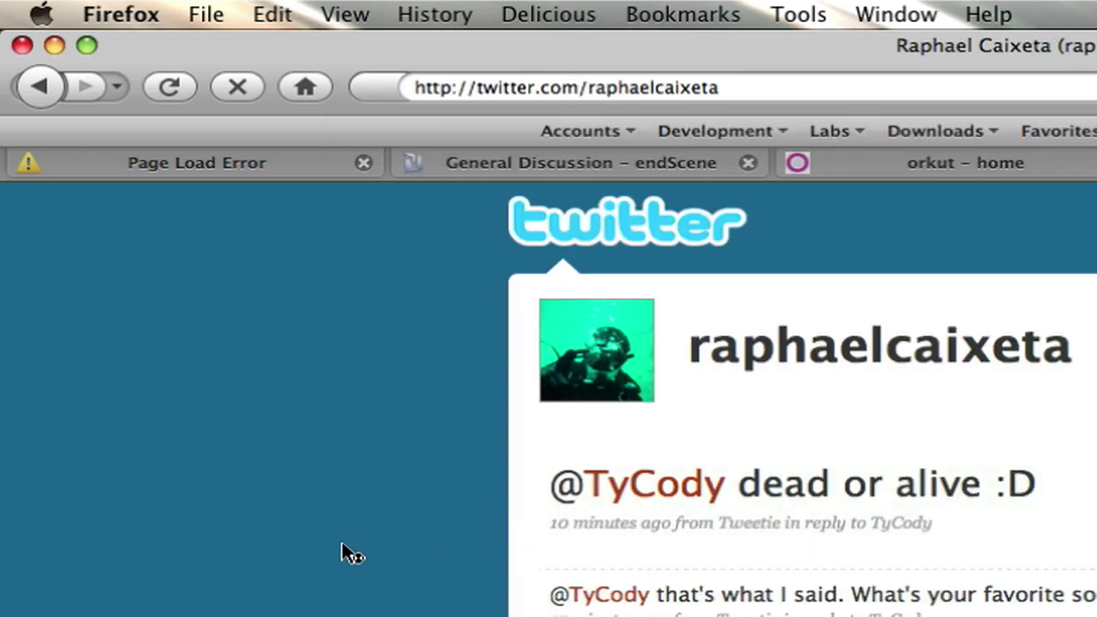
{"action": "scroll", "coordinate": [342, 539], "scroll_direction": "down", "scroll_amount": 2}
{"action": "scroll", "coordinate": [453, 523], "scroll_direction": "up", "scroll_amount": 2}
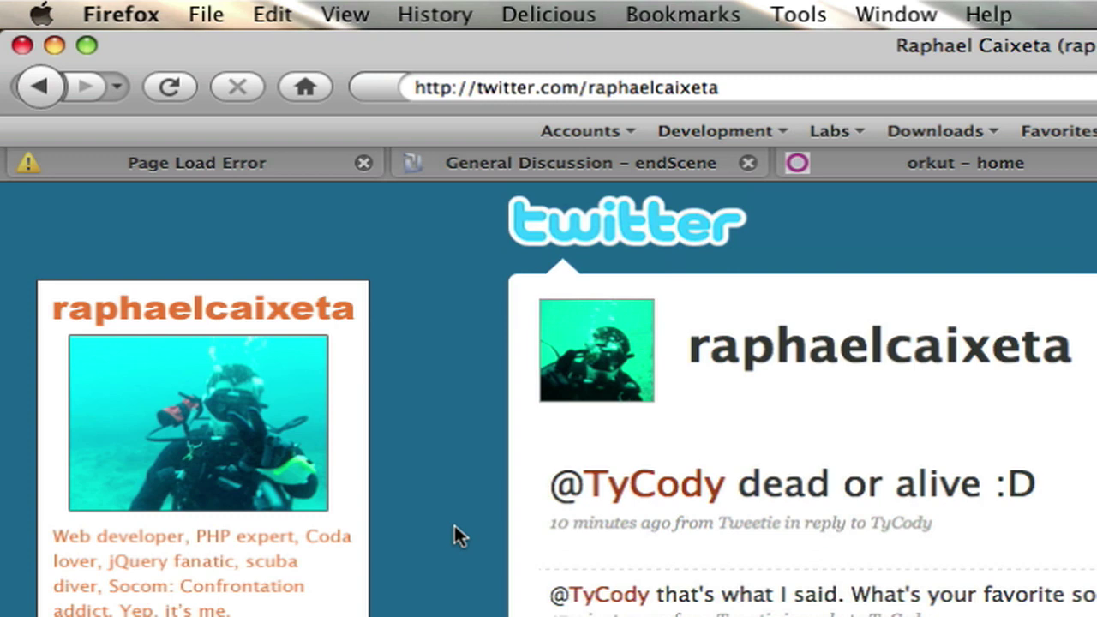